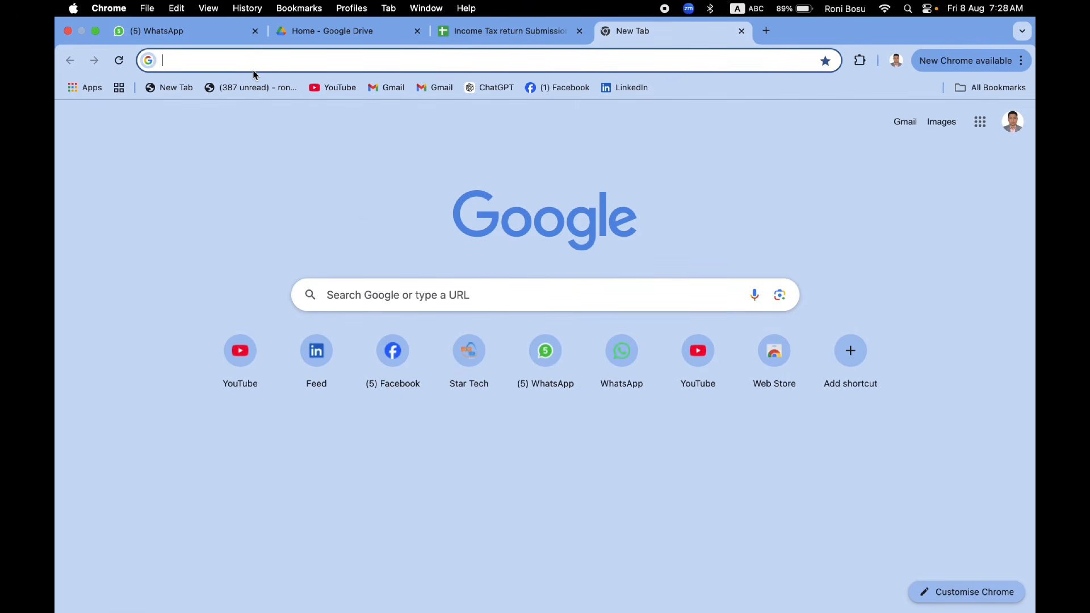
Step: Search for ereturn in Chrome and launch the NBR eReturn portal's filing service
{"action": "type", "text": "e"}
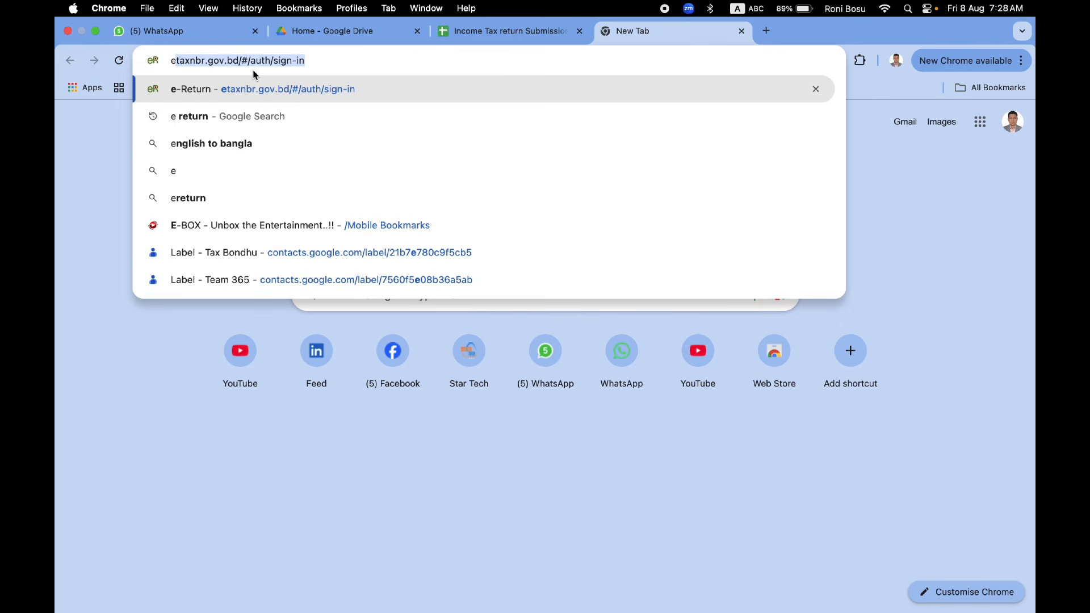
{"action": "type", "text": "re"}
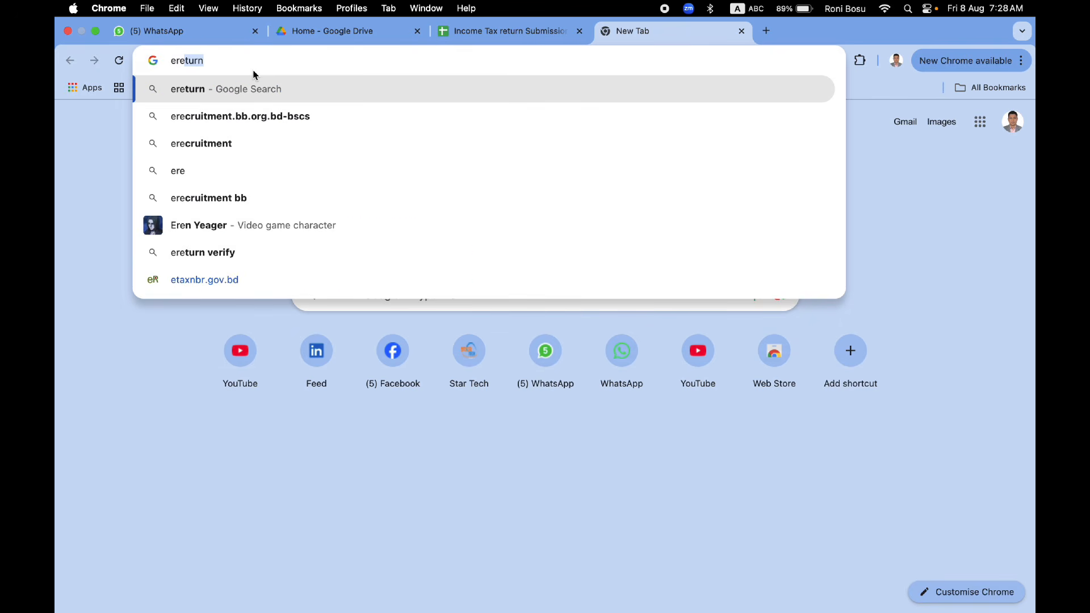
{"action": "key", "text": "Return"}
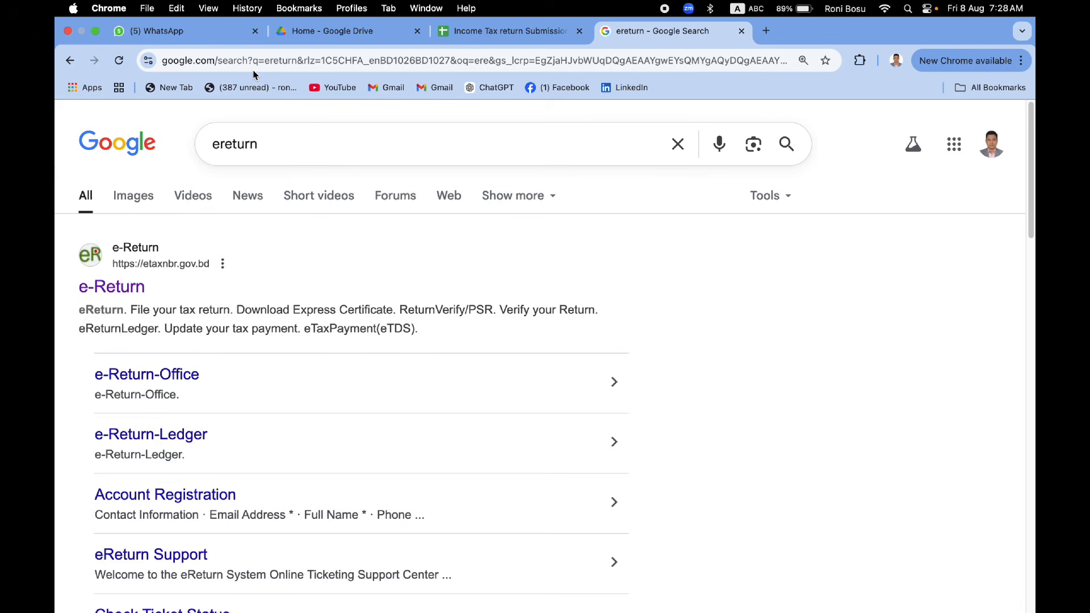
{"action": "left_click", "coordinate": [110, 299]}
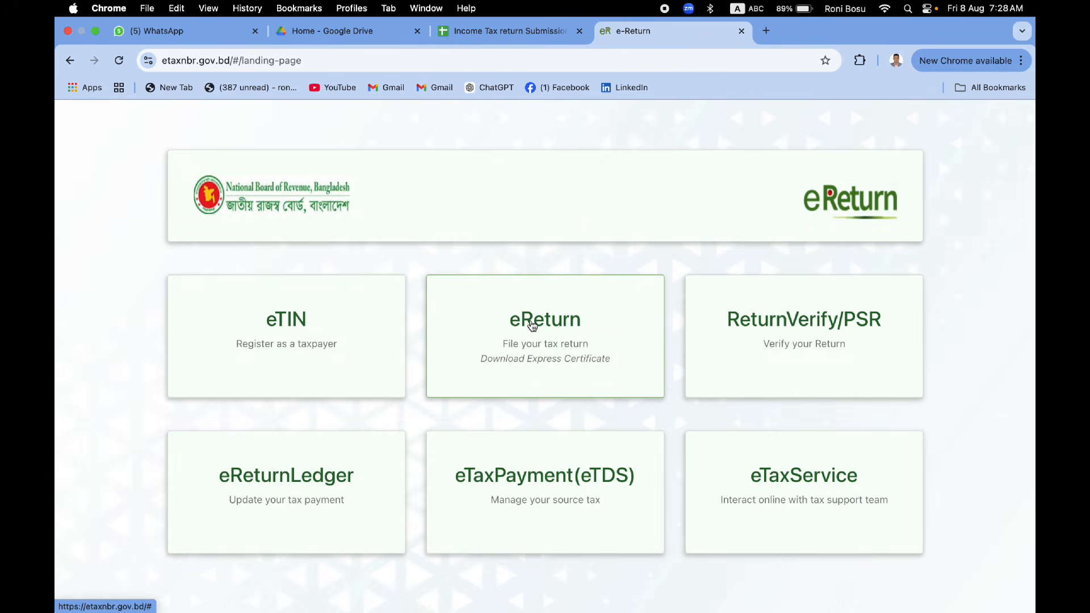
{"action": "left_click", "coordinate": [532, 326]}
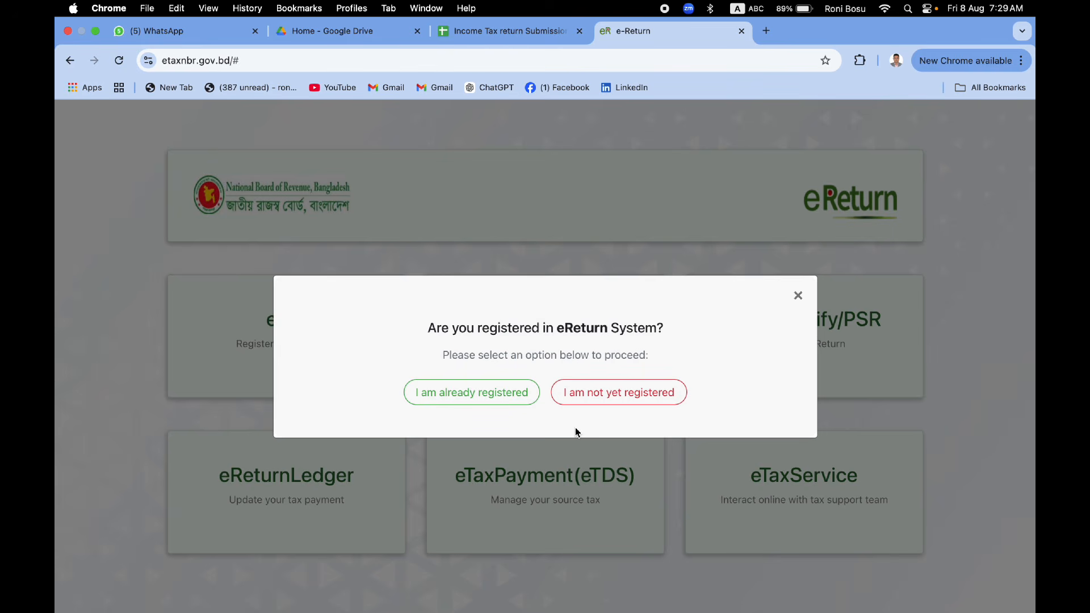
Step: Sign in as a registered taxpayer with the TIN, account password and captcha
{"action": "left_click", "coordinate": [459, 400]}
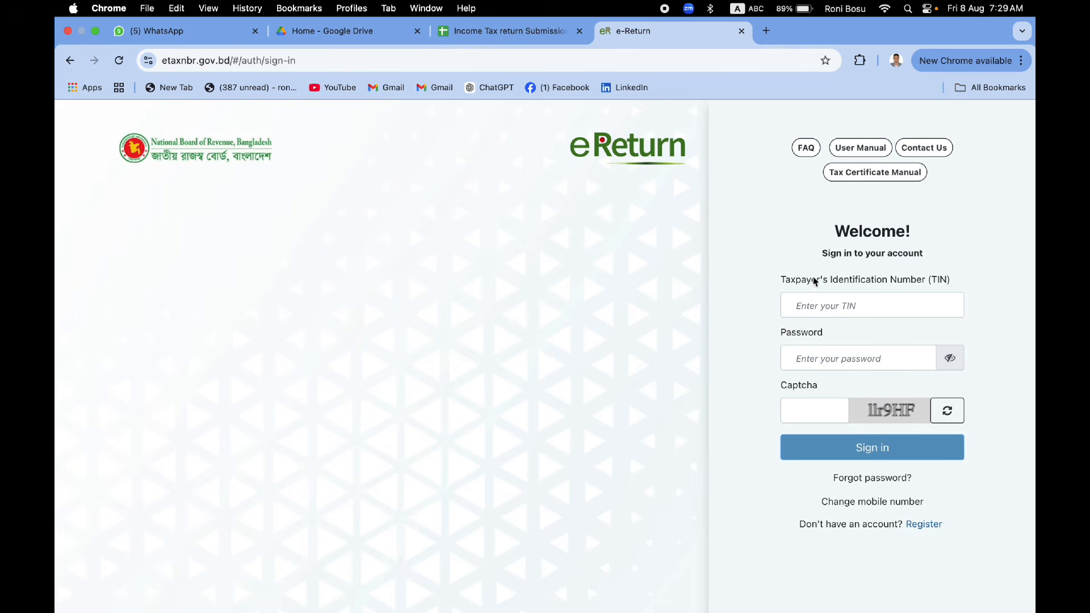
{"action": "left_click", "coordinate": [817, 298]}
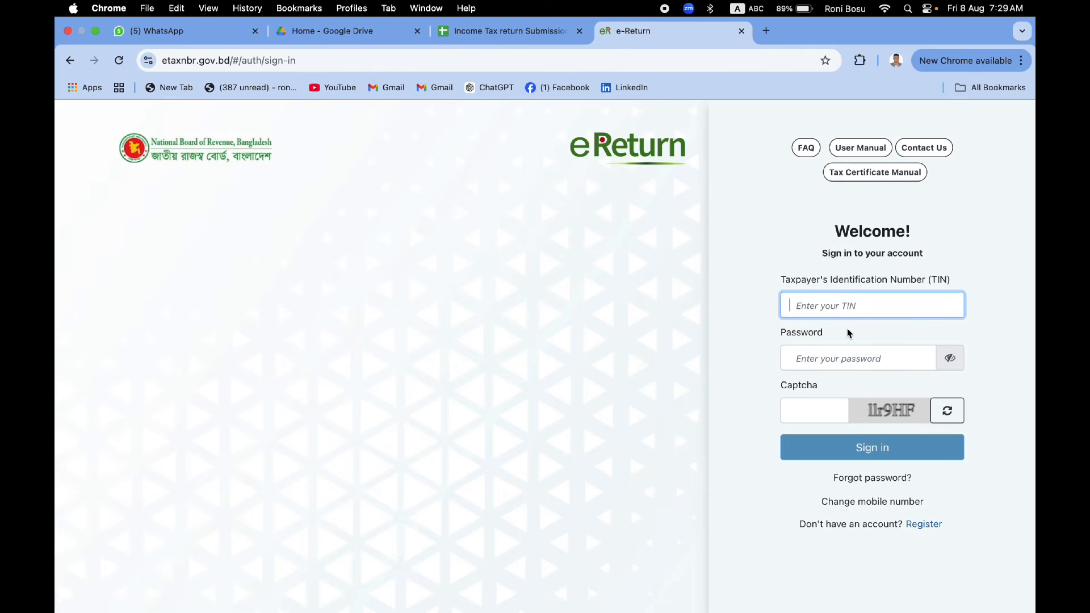
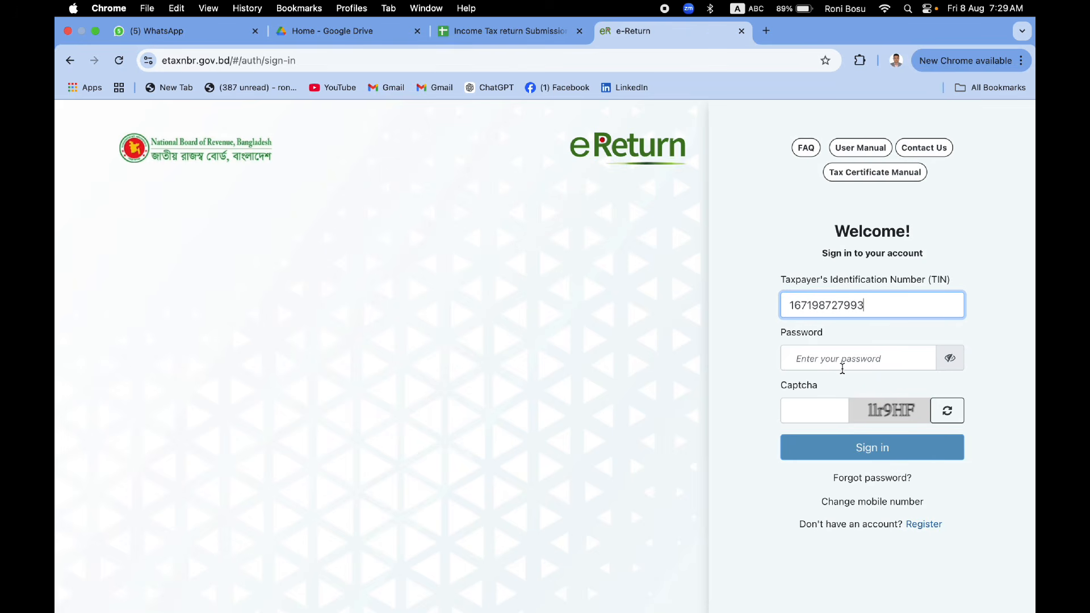
{"action": "left_click", "coordinate": [842, 367]}
{"action": "type", "text": "*****"}
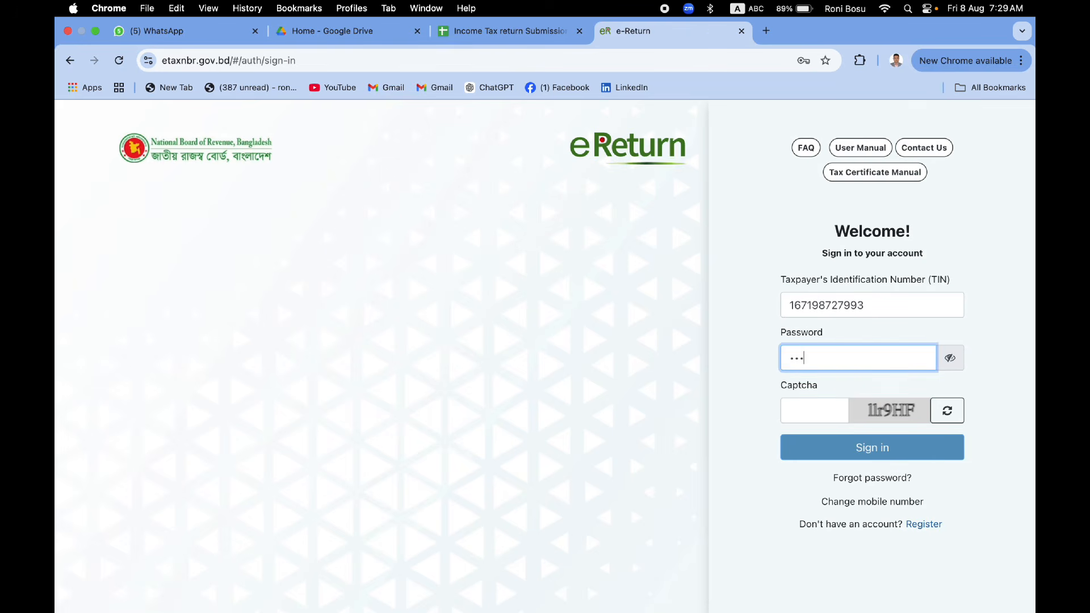
{"action": "type", "text": "***"}
{"action": "left_click", "coordinate": [819, 411]}
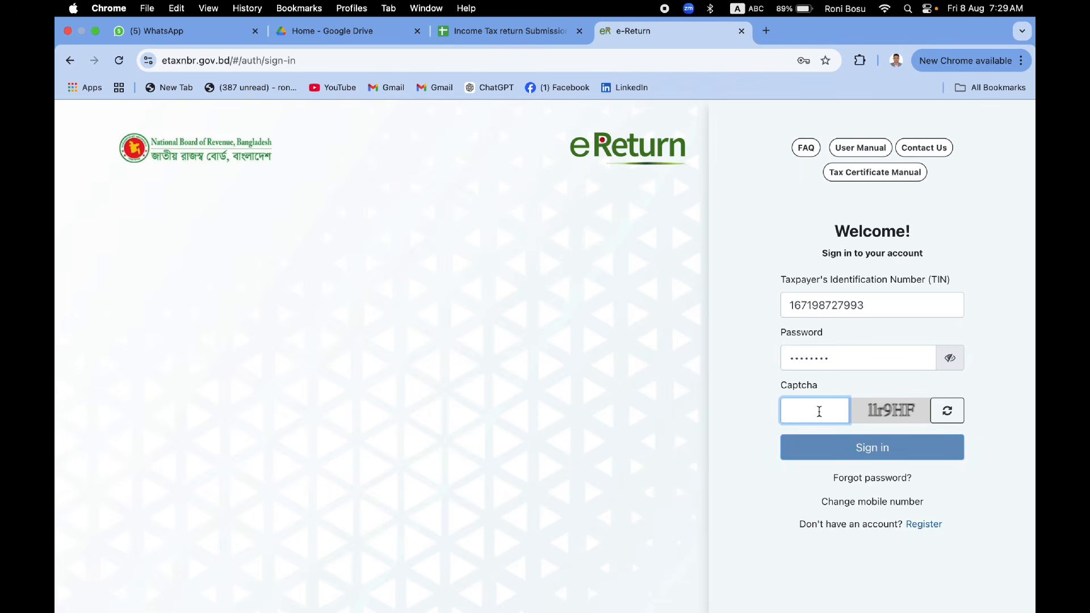
{"action": "type", "text": "11"}
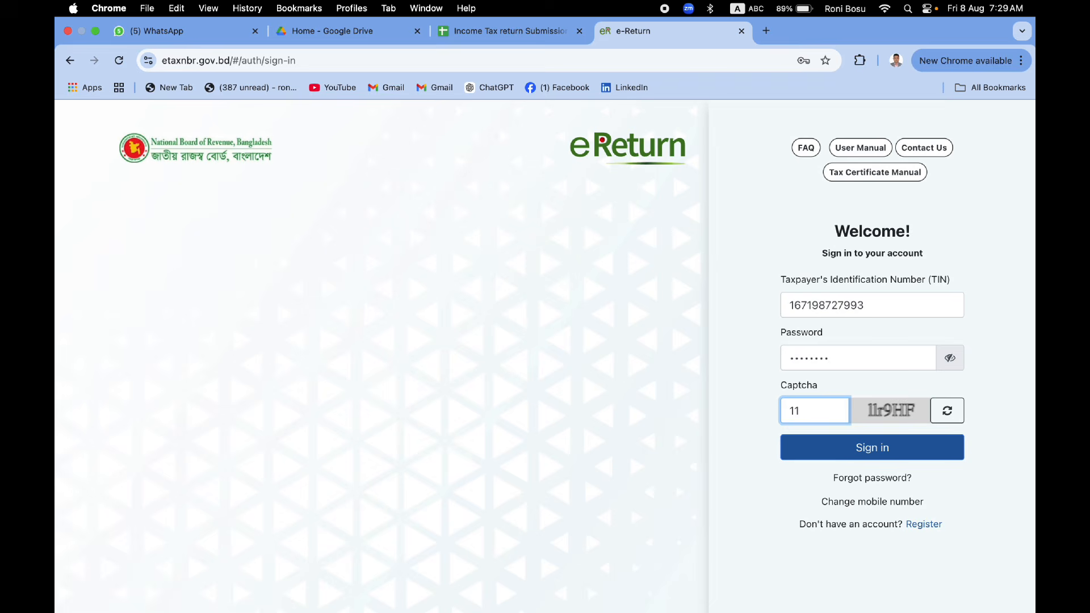
{"action": "type", "text": "r9HF"}
{"action": "left_click", "coordinate": [876, 458]}
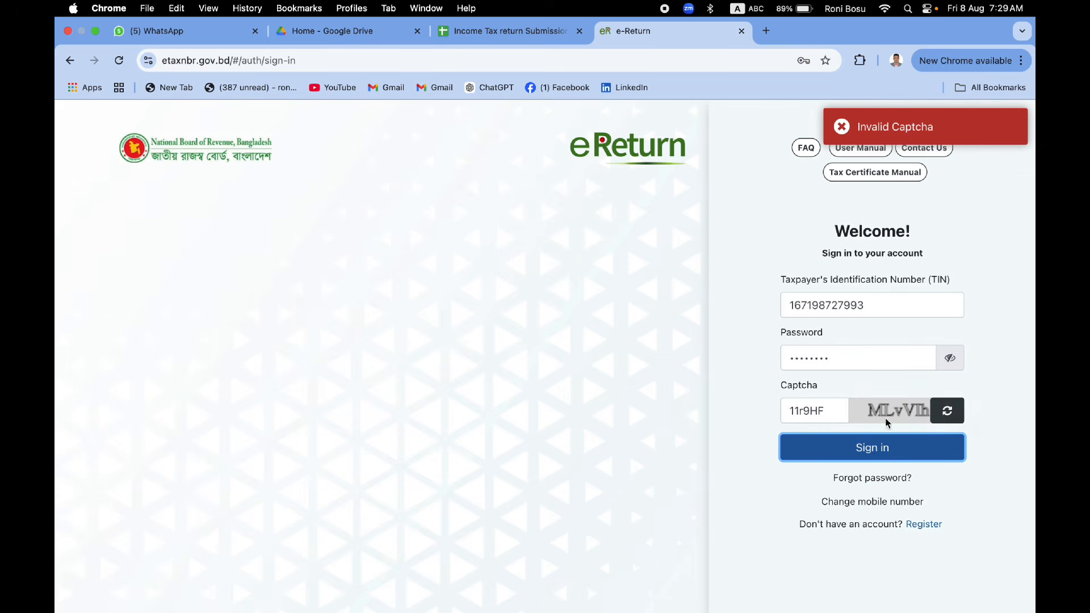
Step: Replace the rejected captcha with the new code and sign in again
{"action": "left_click_drag", "start_coordinate": [822, 411], "coordinate": [766, 416]}
{"action": "type", "text": "M"}
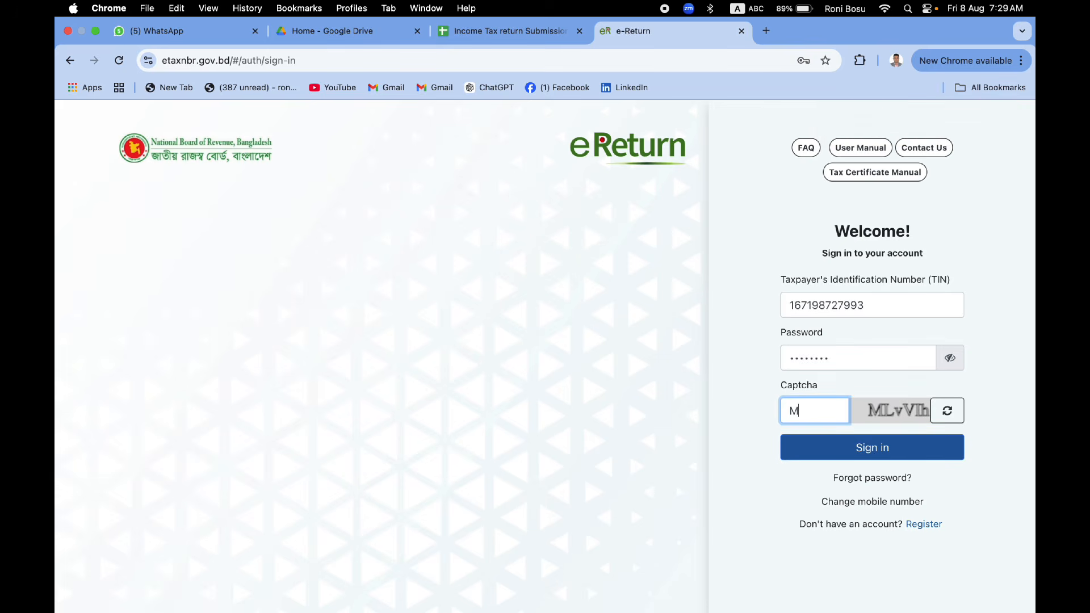
{"action": "type", "text": "LvVlh"}
{"action": "left_click", "coordinate": [823, 447]}
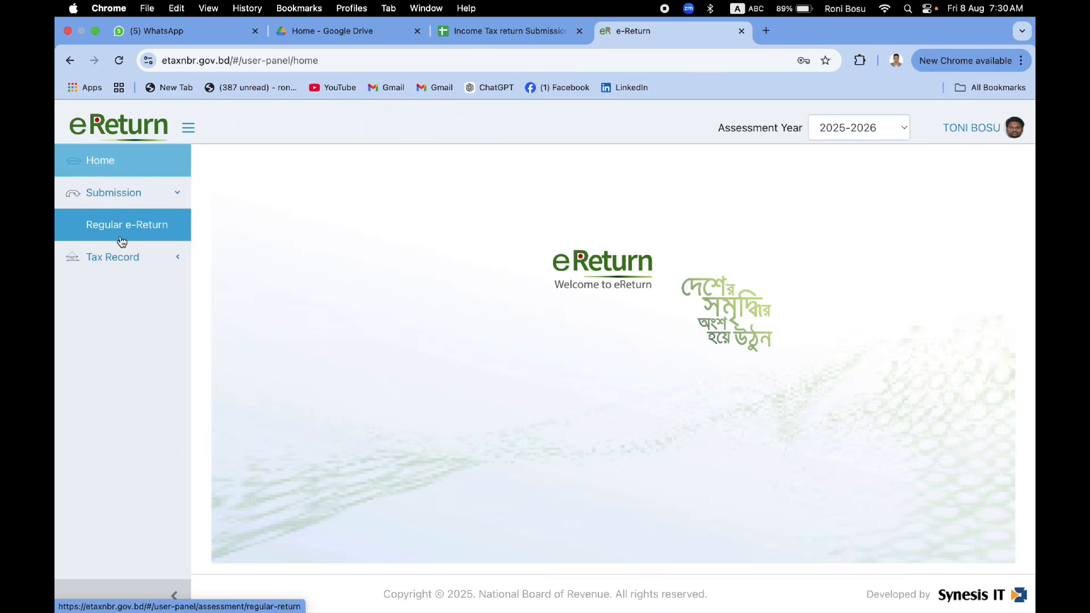
Step: Expand Tax Record and go to Submission > Regular e-Return for assessment year 2025-2026
{"action": "left_click", "coordinate": [116, 266]}
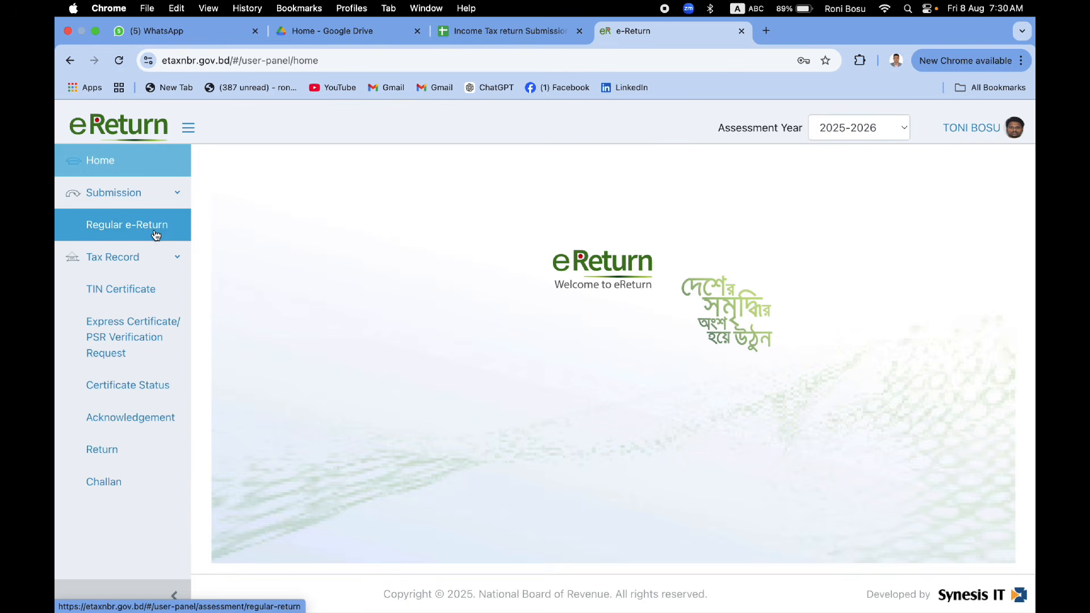
{"action": "left_click", "coordinate": [135, 231]}
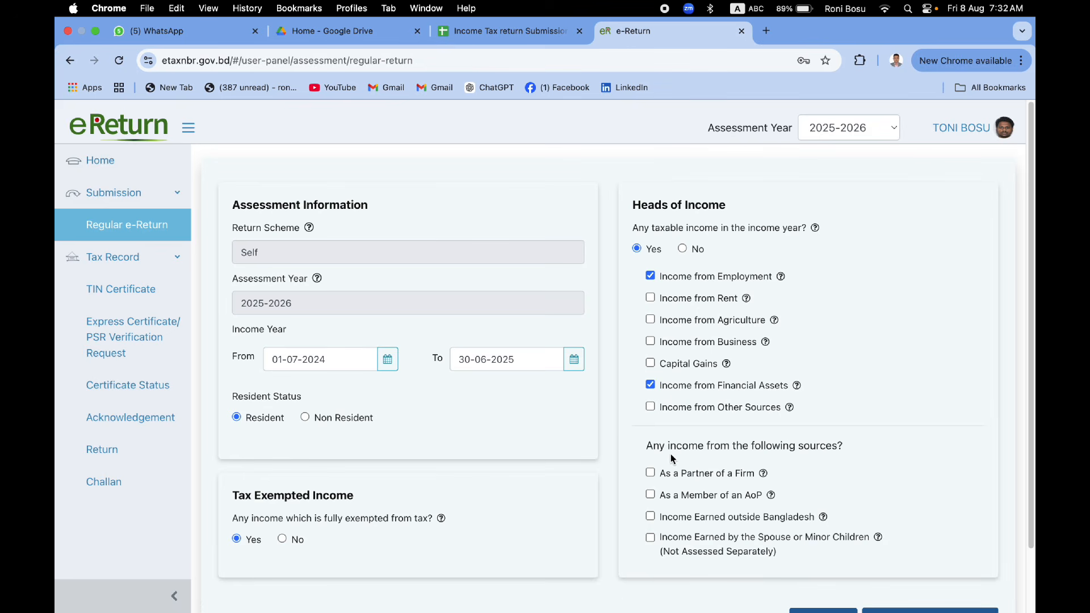
Step: Save the assessment for income year 01-07-2024 to 30-06-2025 with Employment and Financial Assets heads
{"action": "scroll", "coordinate": [670, 458], "scroll_direction": "down", "scroll_amount": 1}
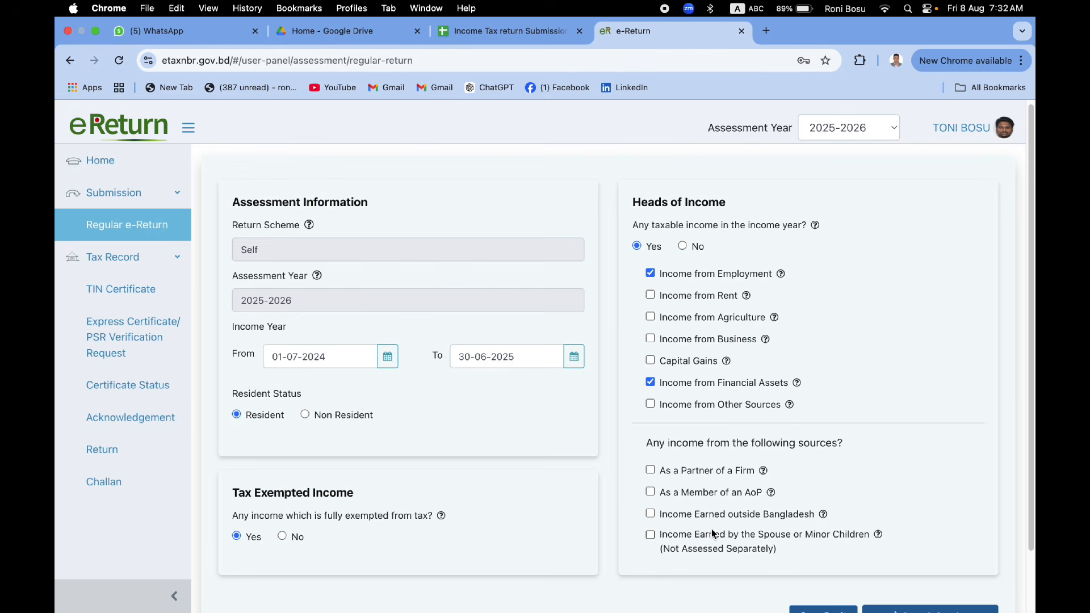
{"action": "scroll", "coordinate": [594, 538], "scroll_direction": "down", "scroll_amount": 2}
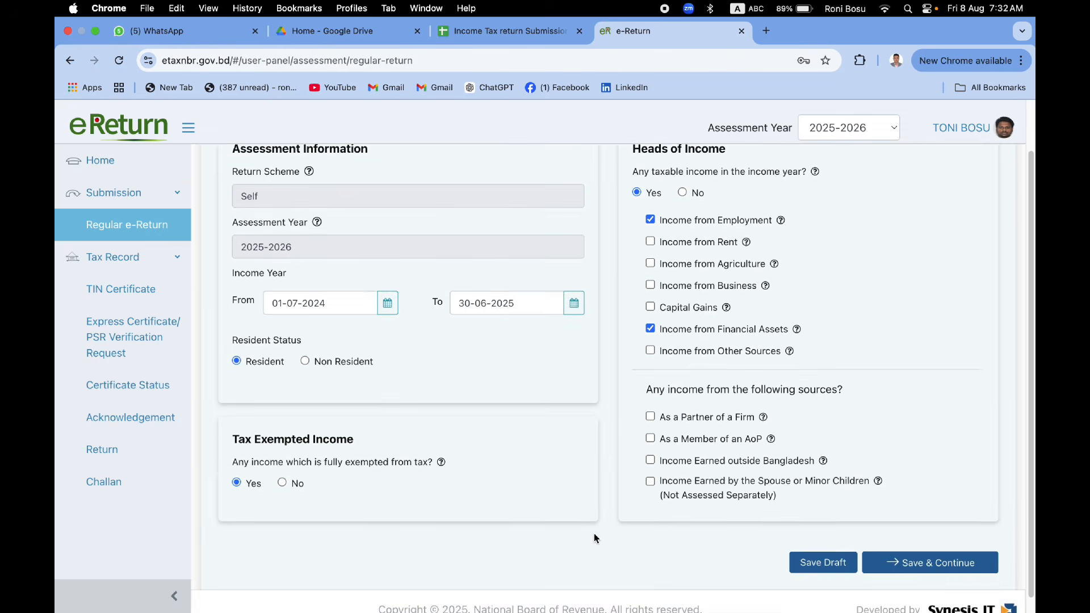
{"action": "scroll", "coordinate": [594, 538], "scroll_direction": "down", "scroll_amount": 1}
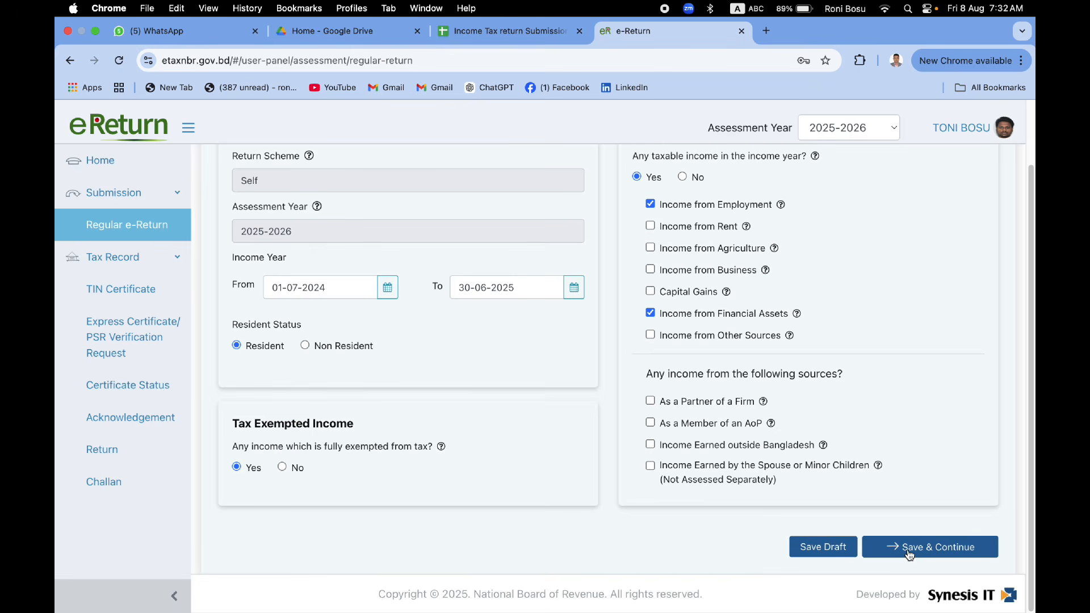
{"action": "left_click", "coordinate": [908, 550]}
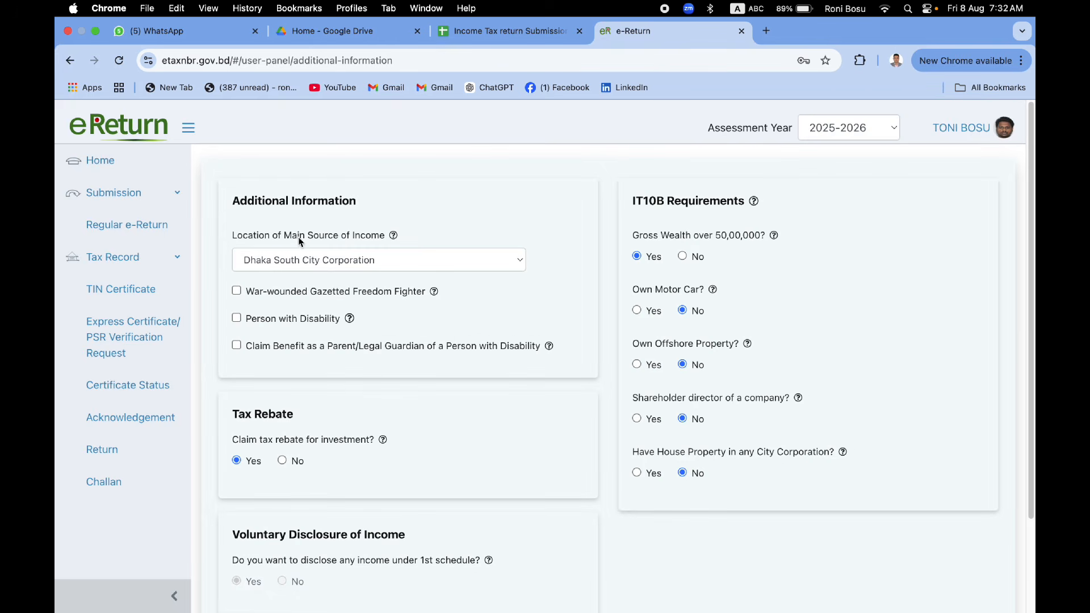
Step: Keep Dhaka South City Corporation as main income location with Tax Rebate Yes, and save
{"action": "left_click", "coordinate": [273, 261]}
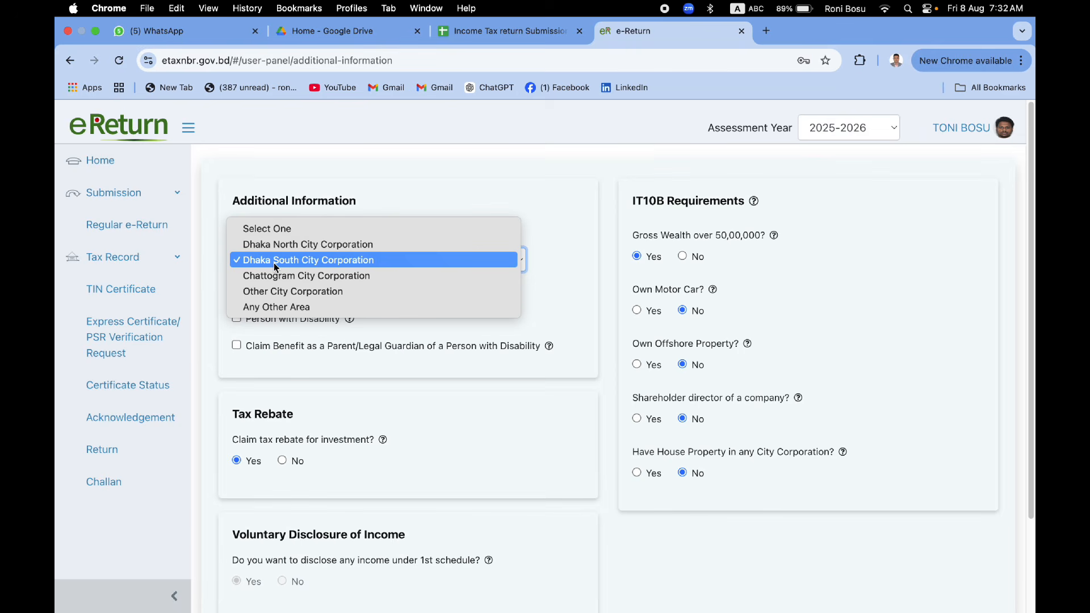
{"action": "left_click", "coordinate": [271, 262]}
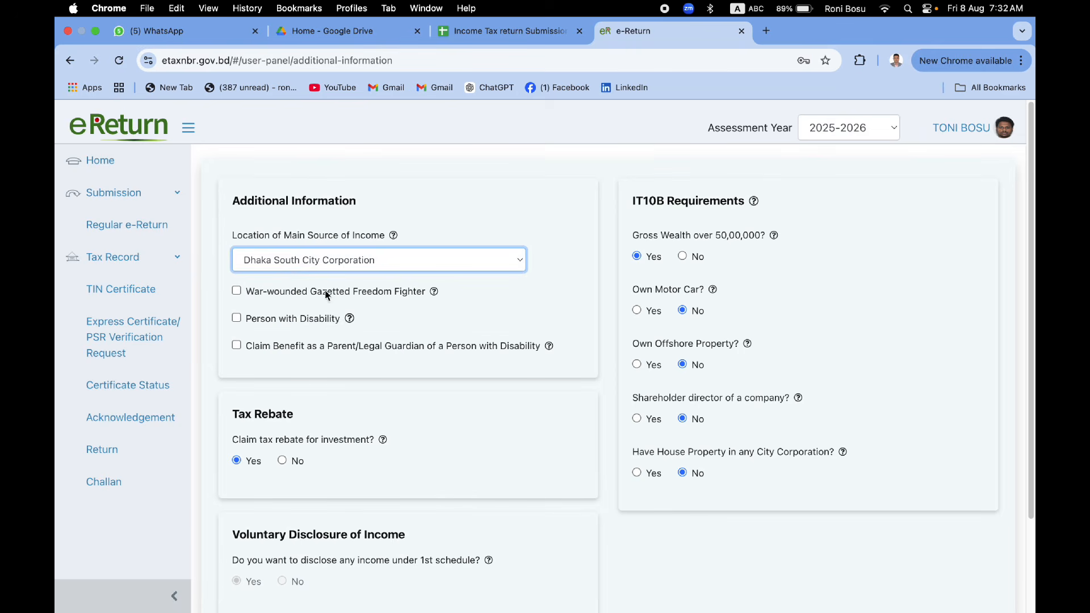
{"action": "scroll", "coordinate": [286, 408], "scroll_direction": "down", "scroll_amount": 2}
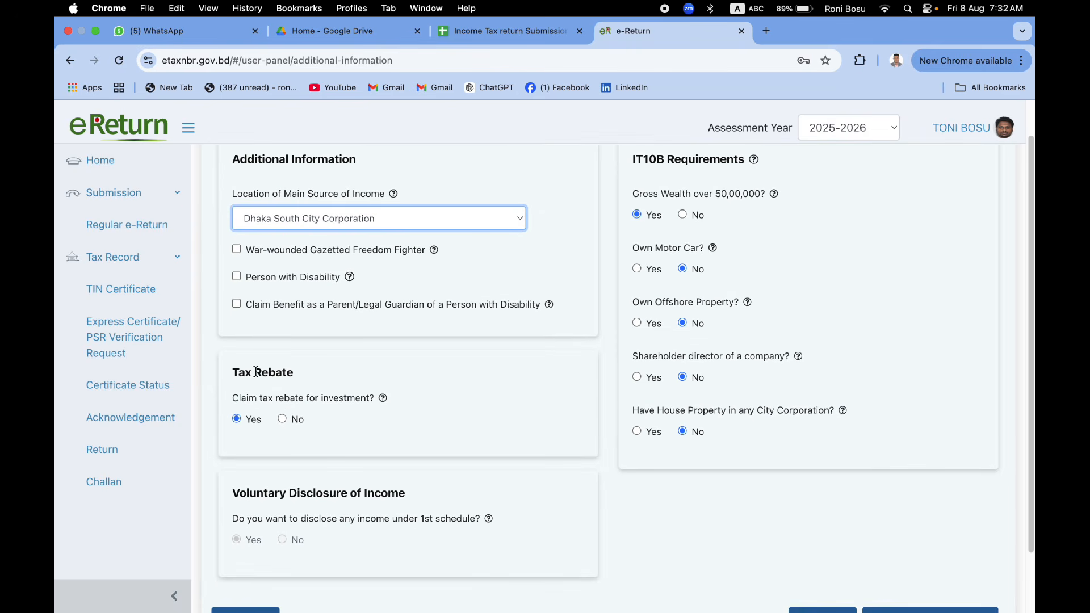
{"action": "left_click_drag", "start_coordinate": [241, 371], "coordinate": [275, 376]}
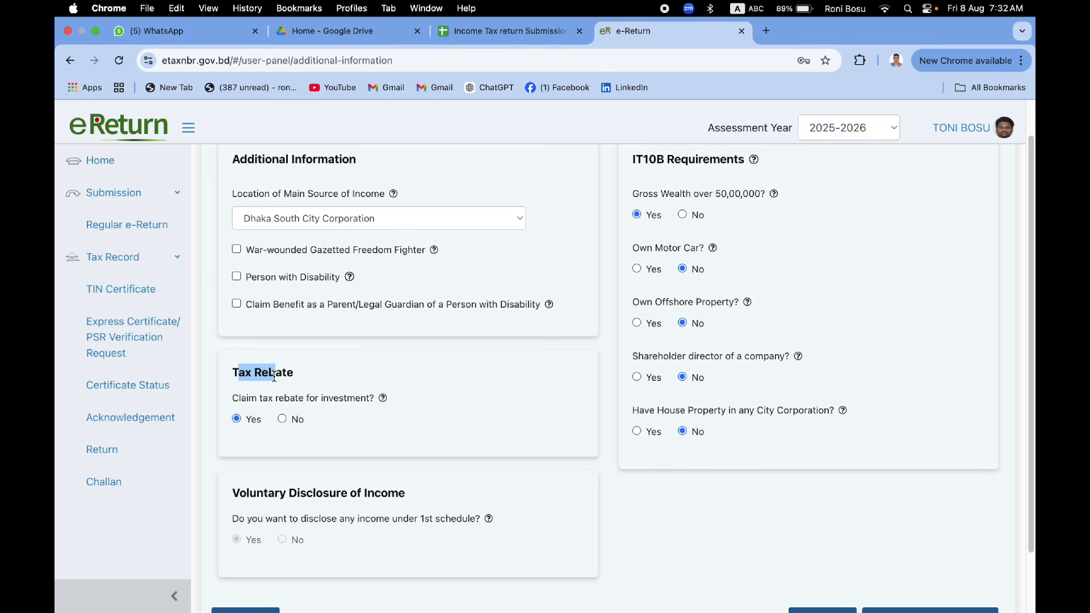
{"action": "left_click", "coordinate": [411, 408]}
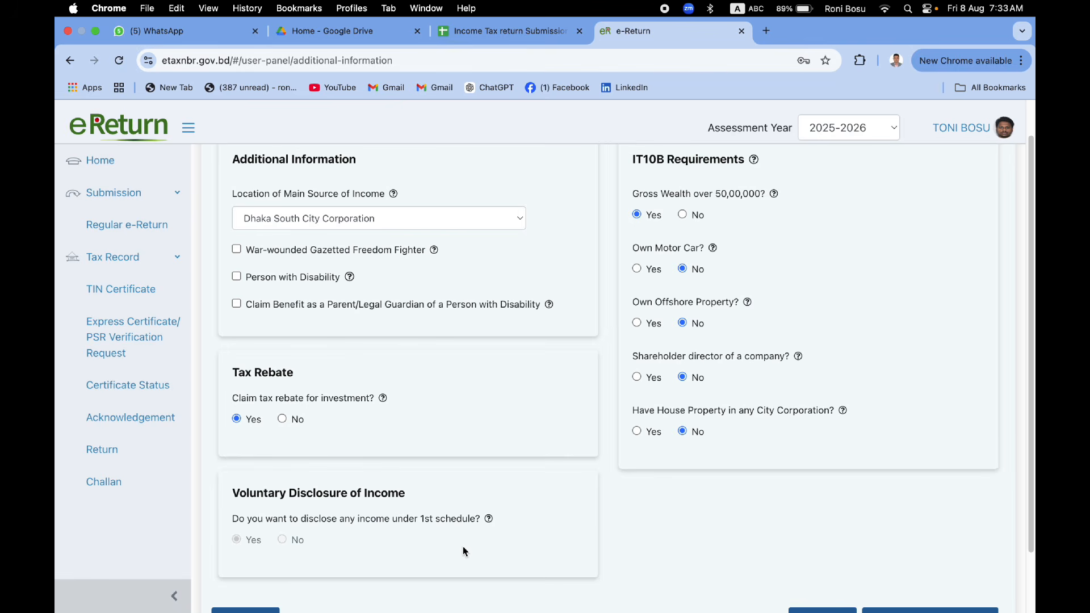
{"action": "scroll", "coordinate": [478, 542], "scroll_direction": "up", "scroll_amount": 2}
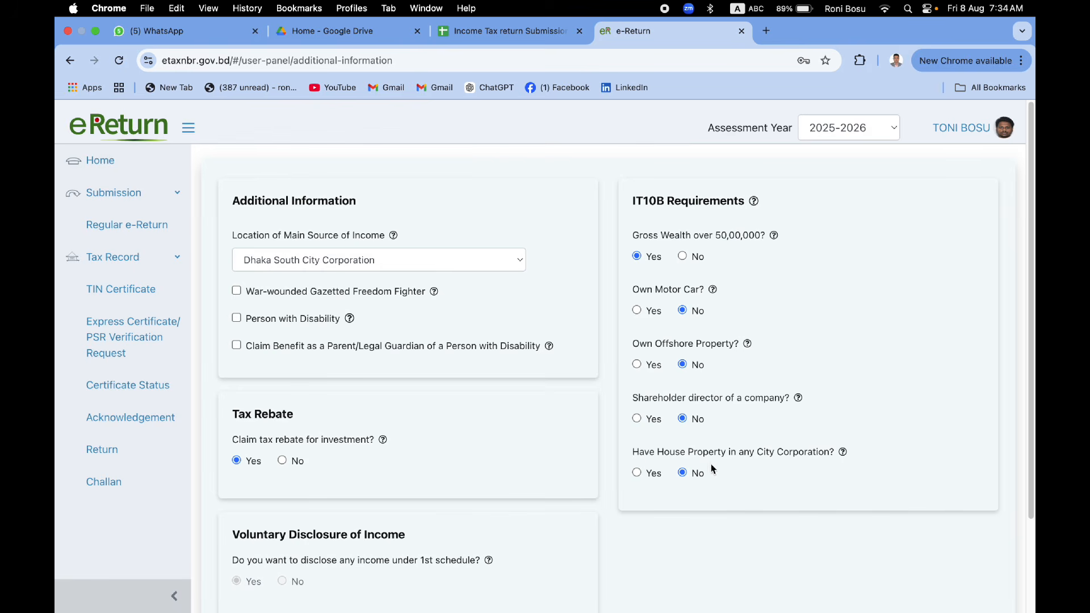
{"action": "scroll", "coordinate": [770, 470], "scroll_direction": "down", "scroll_amount": 3}
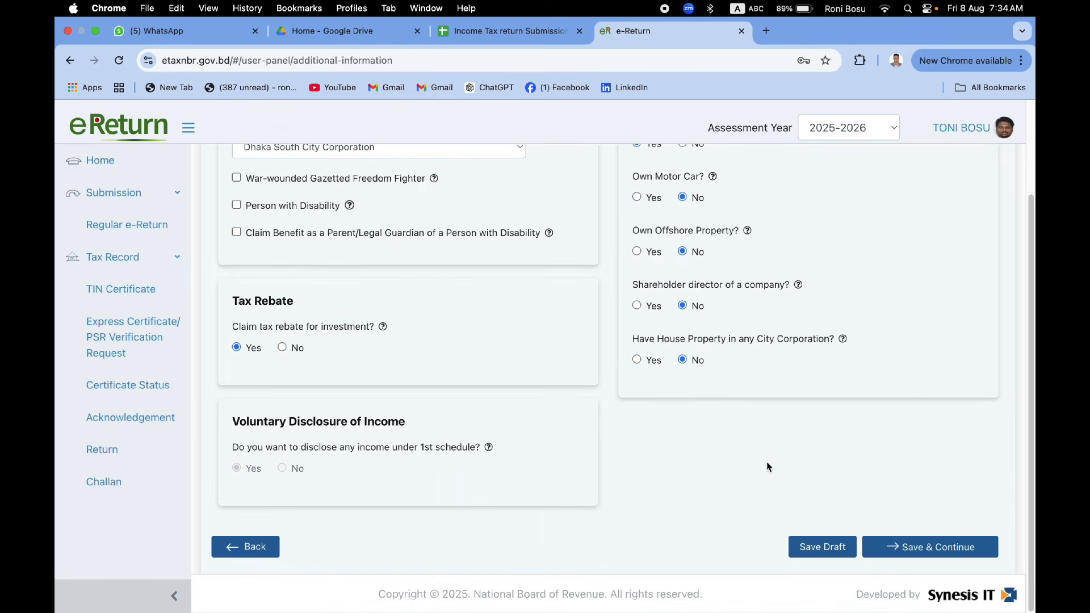
{"action": "left_click", "coordinate": [920, 548]}
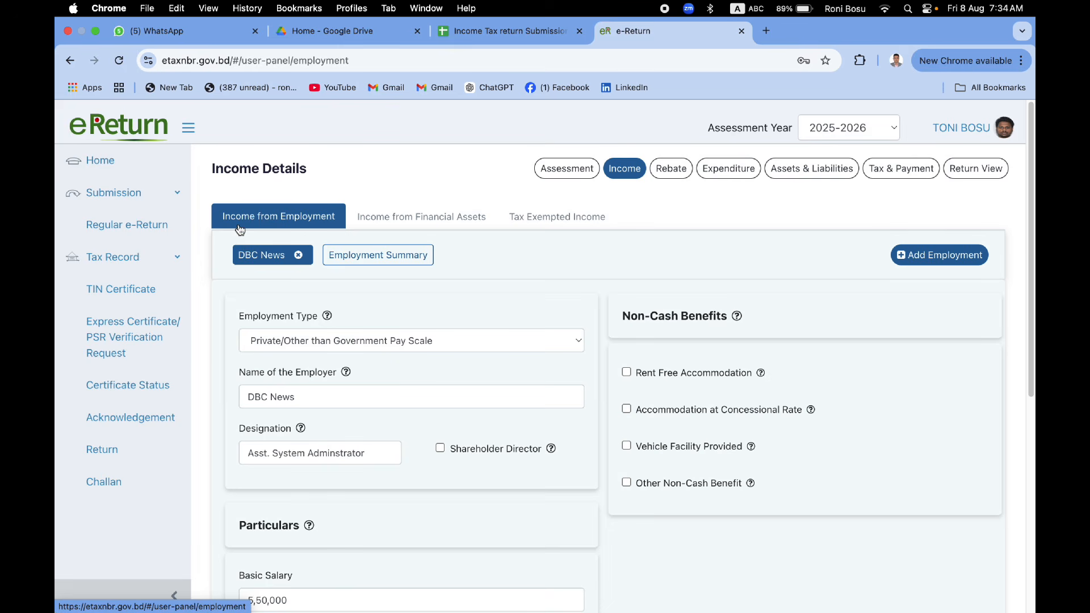
Step: Return to the DBC News employment entry and show its Employment Type choices
{"action": "left_click", "coordinate": [446, 220]}
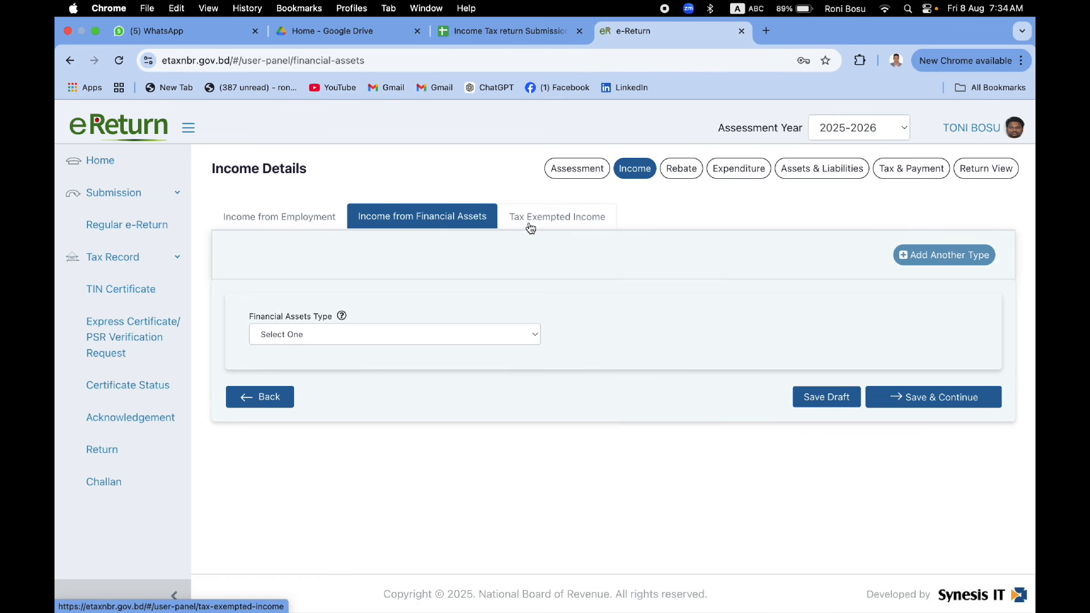
{"action": "left_click", "coordinate": [318, 213]}
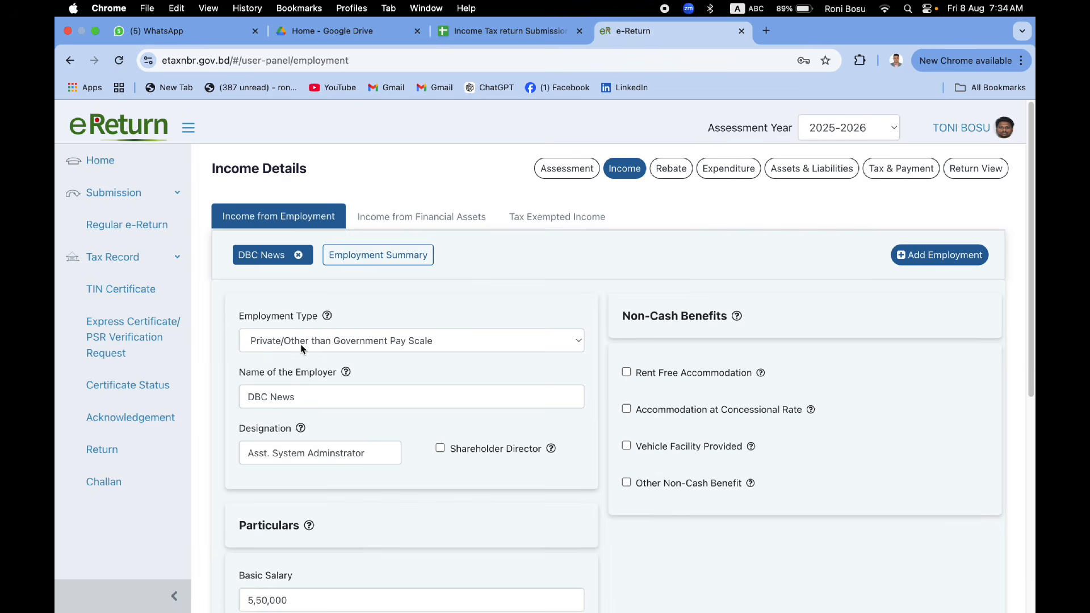
{"action": "scroll", "coordinate": [327, 313], "scroll_direction": "down", "scroll_amount": 1}
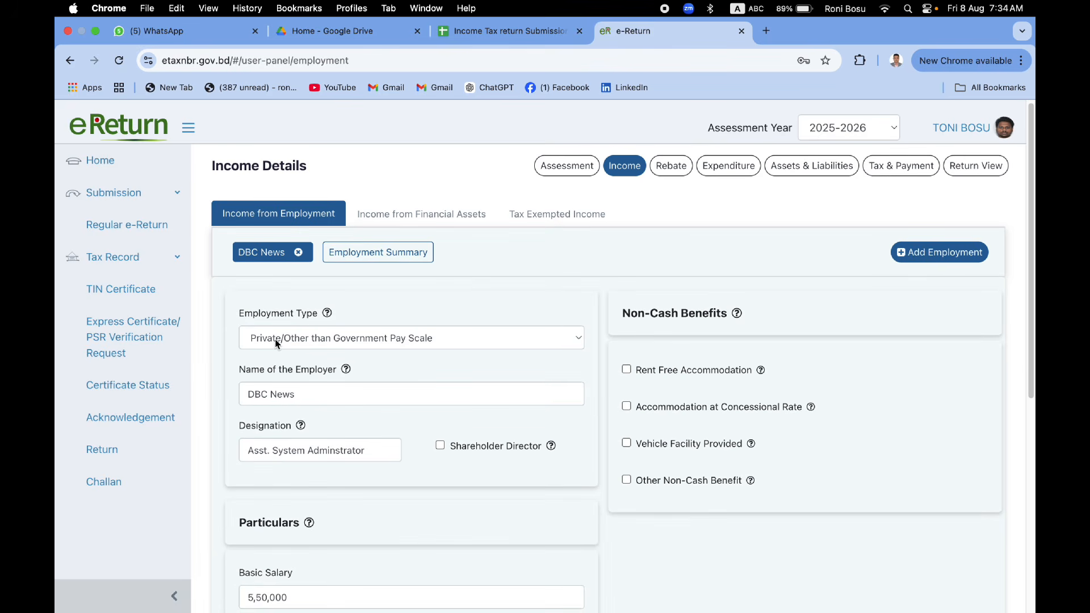
{"action": "left_click", "coordinate": [377, 341]}
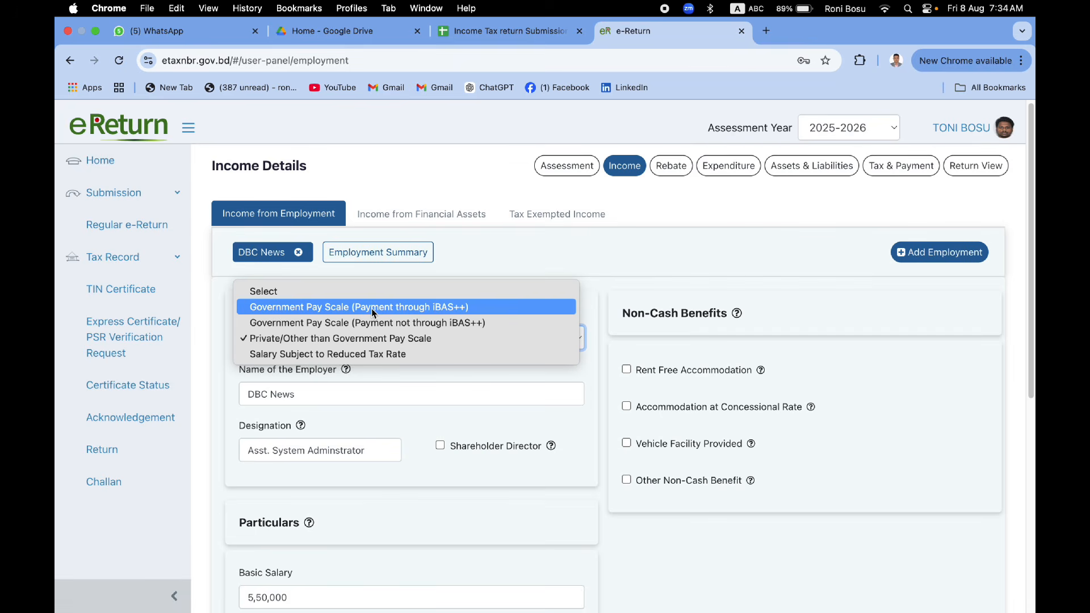
Step: Keep Private/Other than Government Pay Scale as employment type and check employer DBC News
{"action": "left_click", "coordinate": [356, 338]}
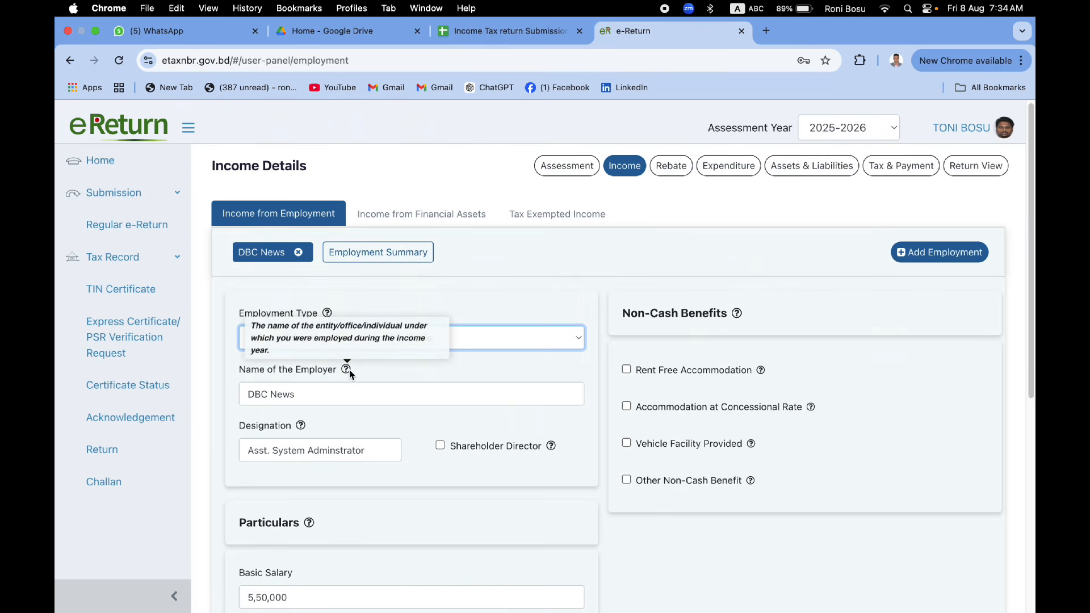
{"action": "scroll", "coordinate": [349, 372], "scroll_direction": "down", "scroll_amount": 4}
{"action": "scroll", "coordinate": [315, 375], "scroll_direction": "up", "scroll_amount": 2}
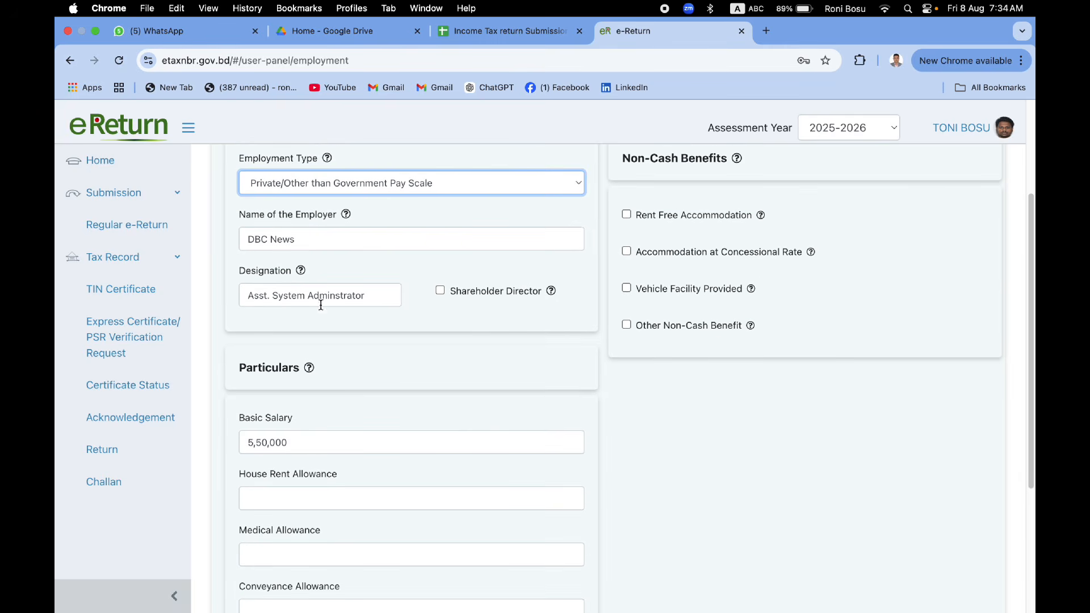
{"action": "scroll", "coordinate": [314, 250], "scroll_direction": "up", "scroll_amount": 1}
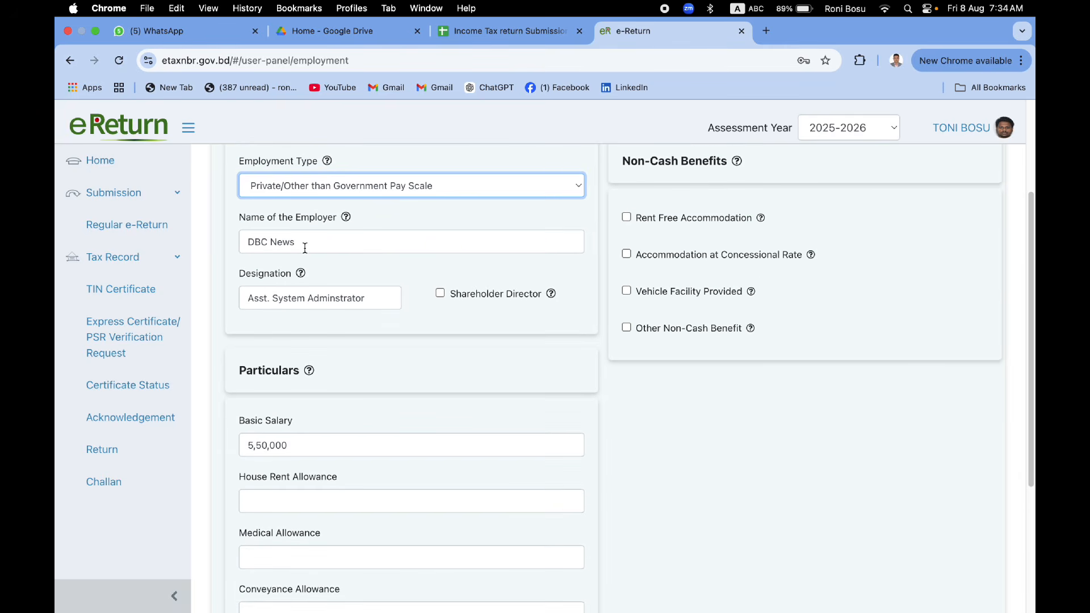
{"action": "left_click_drag", "start_coordinate": [305, 248], "coordinate": [252, 242]}
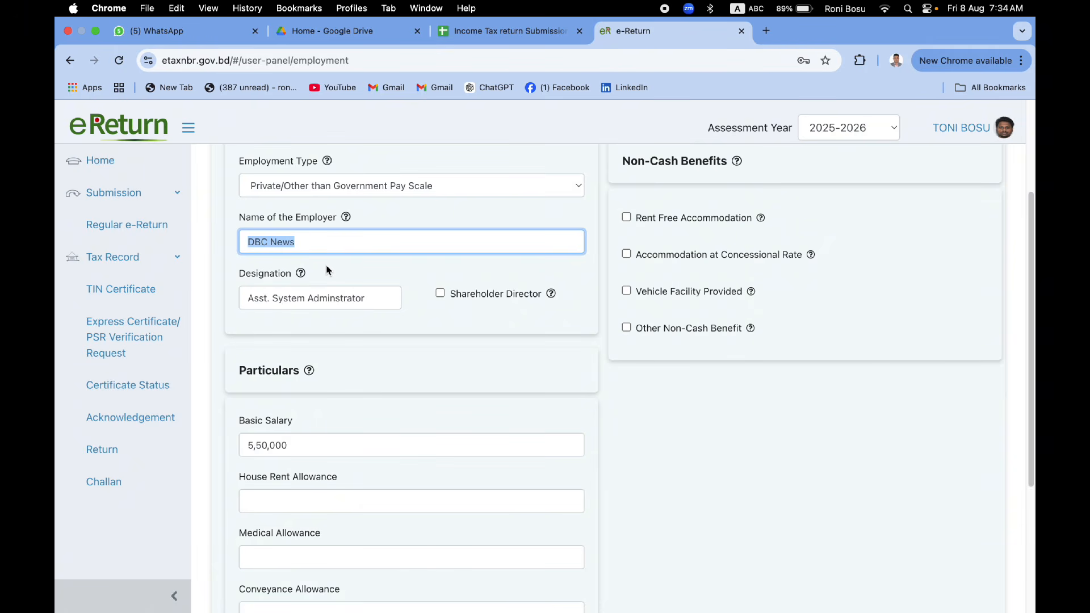
{"action": "scroll", "coordinate": [329, 270], "scroll_direction": "down", "scroll_amount": 1}
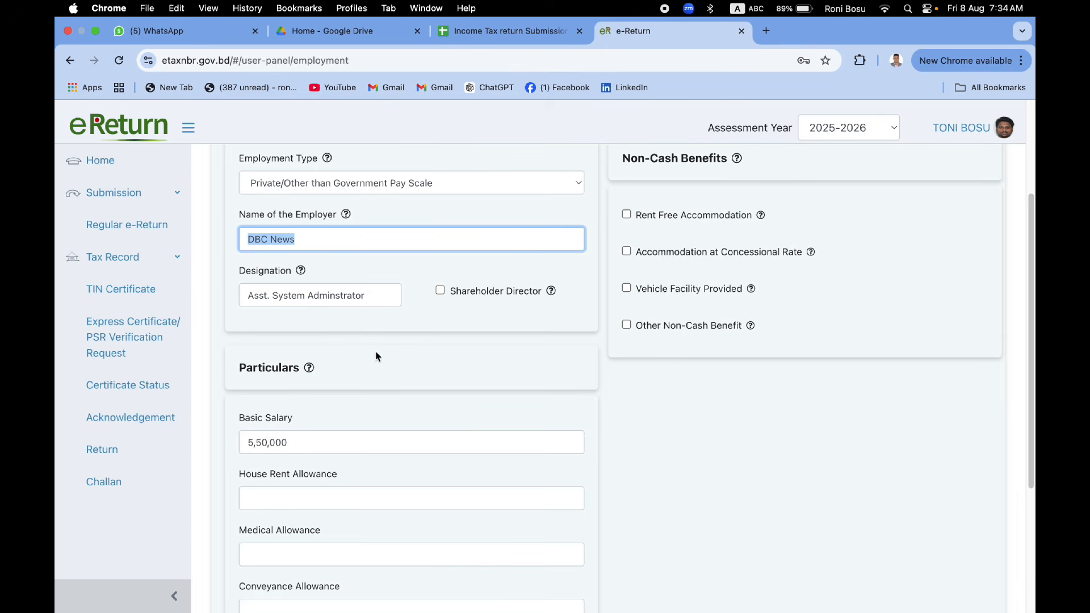
{"action": "scroll", "coordinate": [384, 377], "scroll_direction": "down", "scroll_amount": 3}
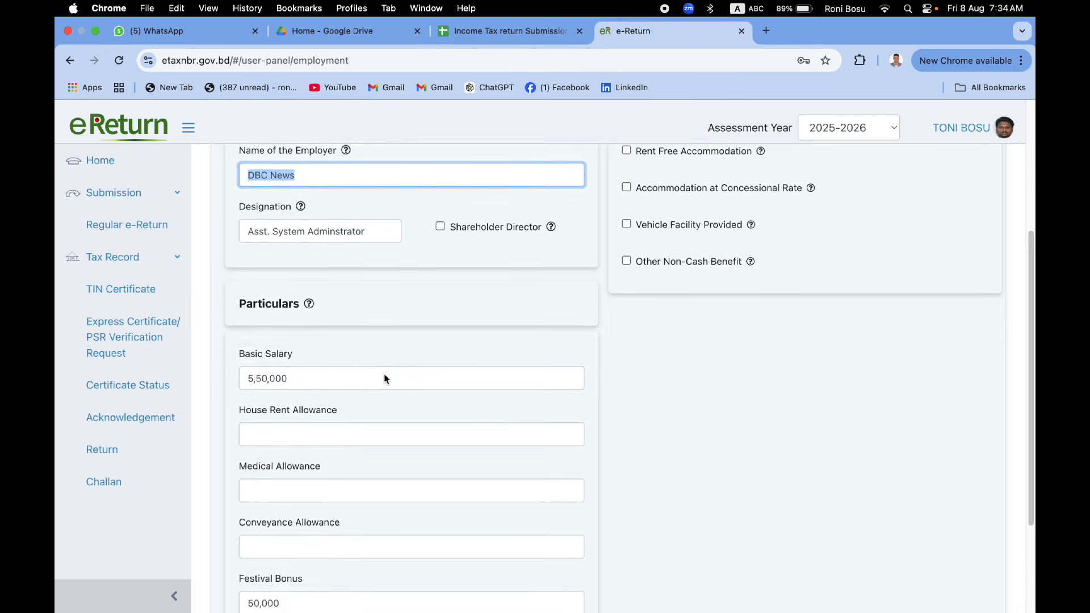
{"action": "scroll", "coordinate": [384, 378], "scroll_direction": "down", "scroll_amount": 3}
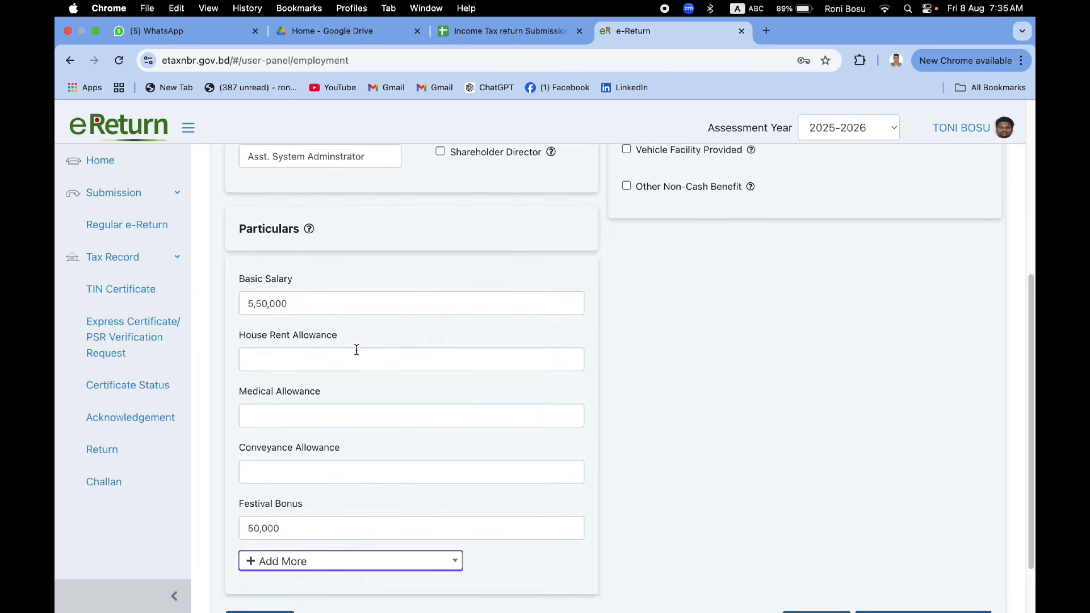
{"action": "scroll", "coordinate": [356, 349], "scroll_direction": "down", "scroll_amount": 2}
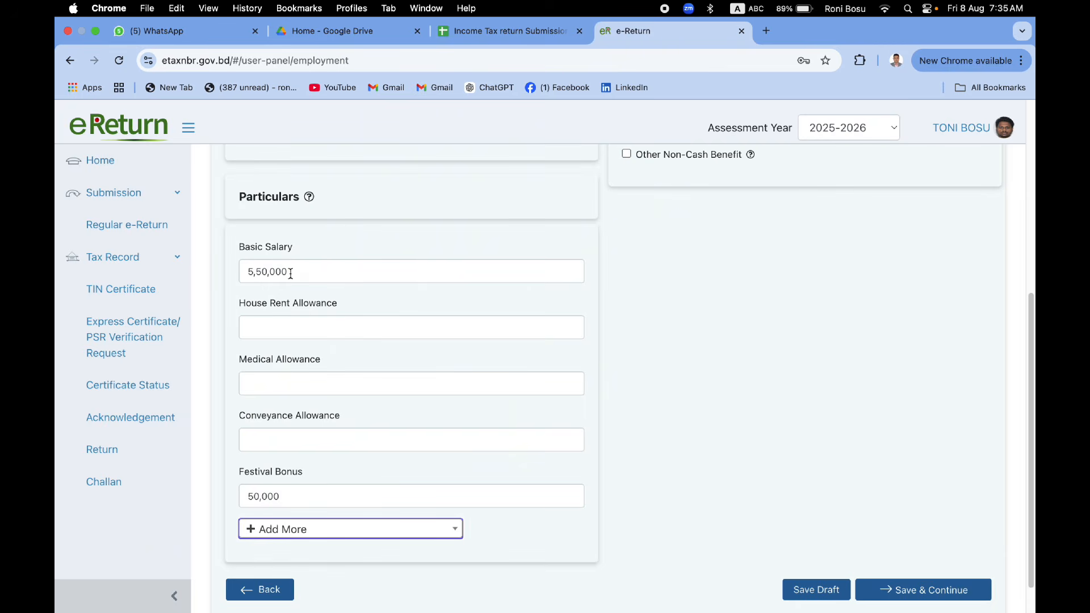
Step: Confirm basic salary 5,50,000 and festival bonus 50,000, then save the employment income
{"action": "left_click_drag", "start_coordinate": [290, 274], "coordinate": [246, 273]}
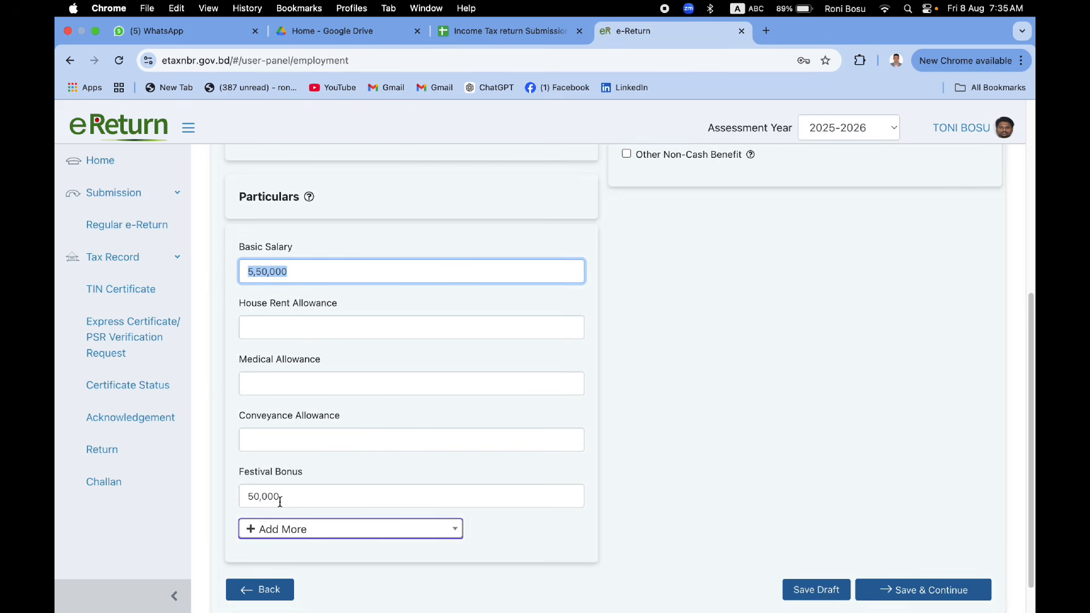
{"action": "left_click_drag", "start_coordinate": [286, 497], "coordinate": [246, 498]}
{"action": "scroll", "coordinate": [526, 536], "scroll_direction": "down", "scroll_amount": 1}
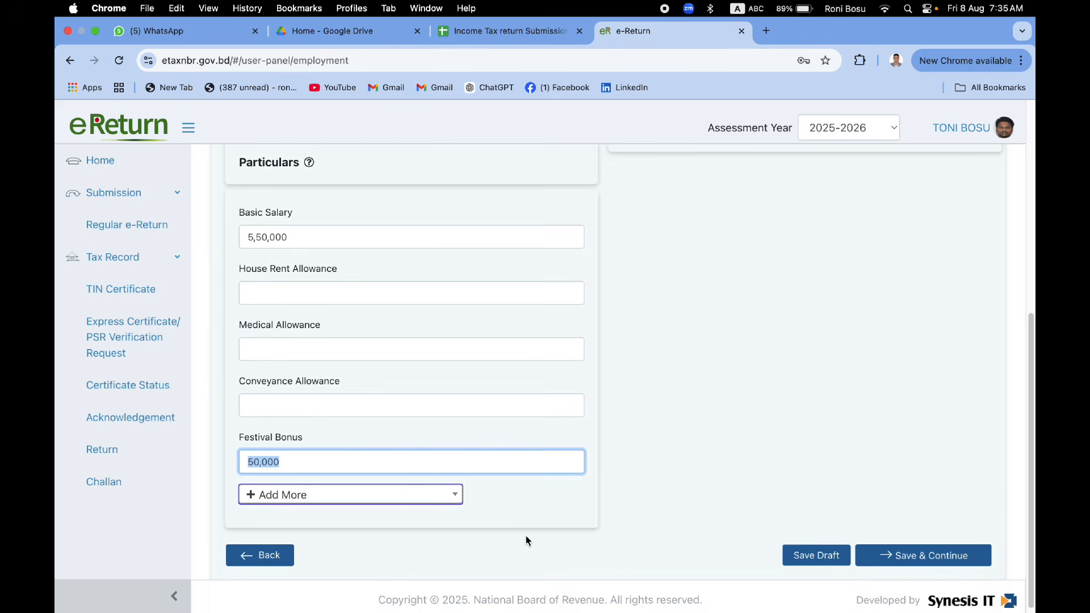
{"action": "left_click", "coordinate": [908, 555]}
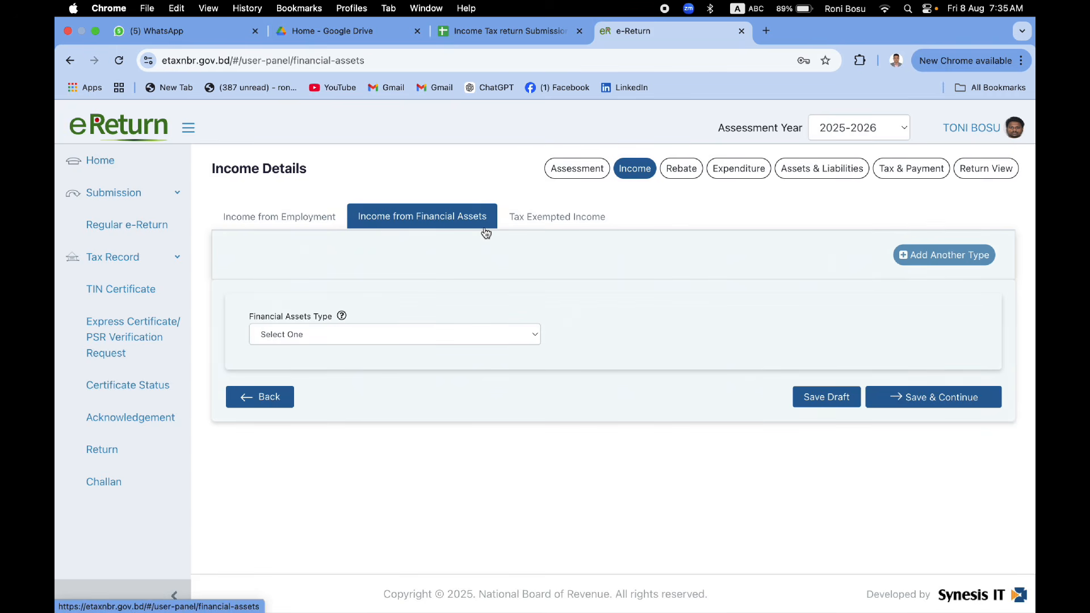
Step: Add an Interest From Sanchayapatra (Other than Pensioners) financial asset entry, then go to Tax Exempted Income
{"action": "left_click", "coordinate": [527, 343]}
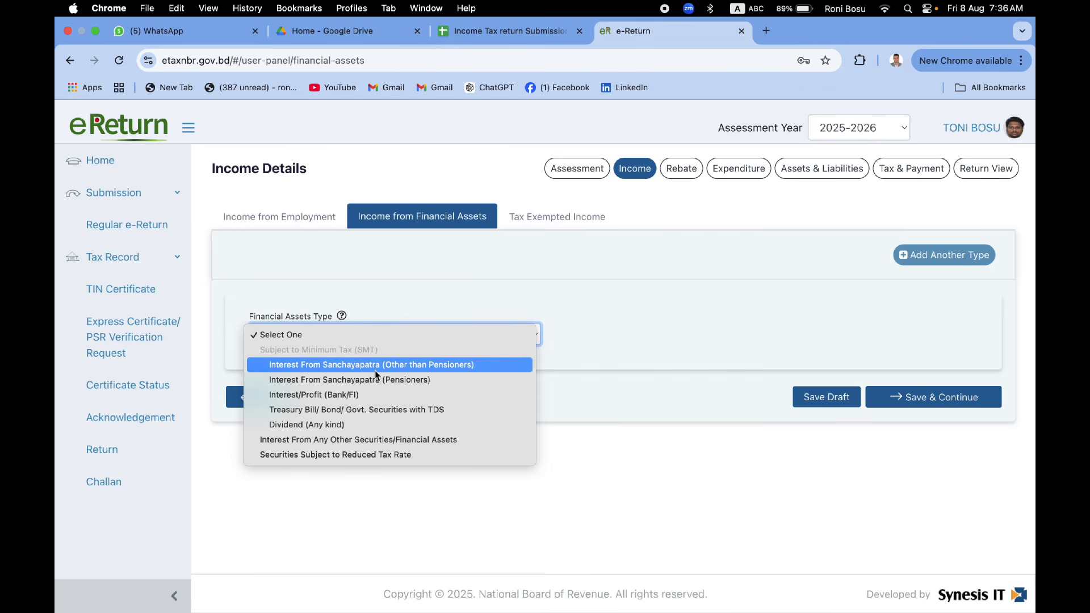
{"action": "left_click", "coordinate": [373, 366]}
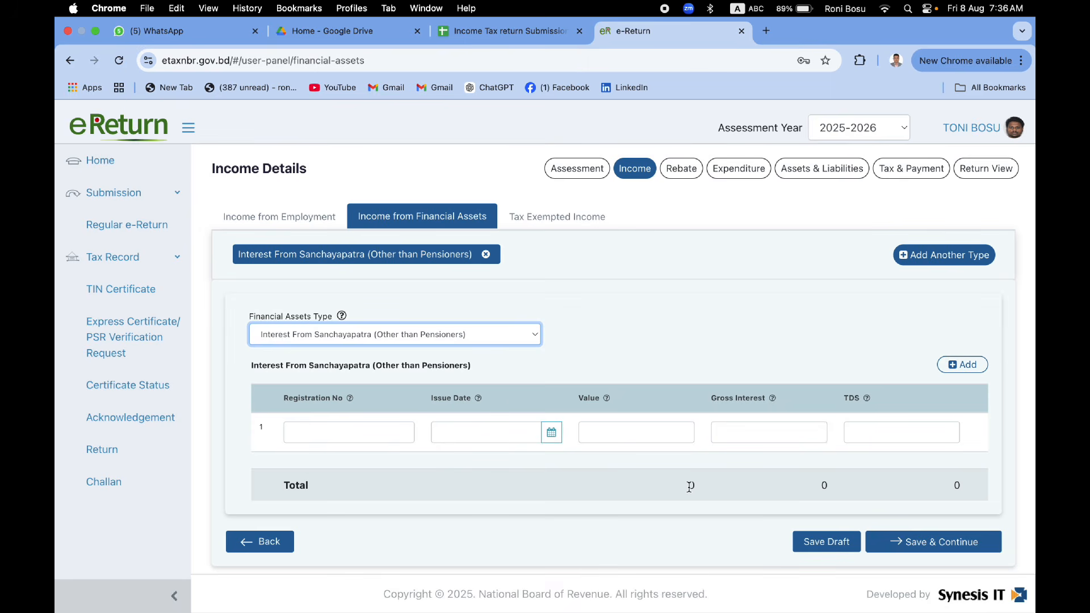
{"action": "left_click", "coordinate": [565, 216]}
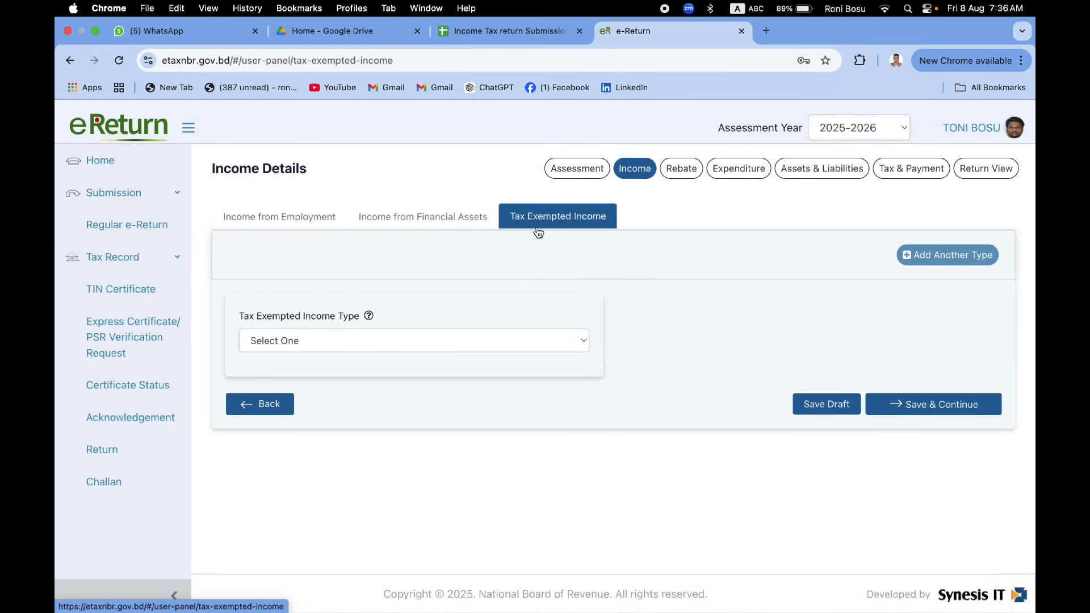
Step: Pick Foreign Remittance as the tax-exempted income type and try saving it empty
{"action": "left_click", "coordinate": [579, 340]}
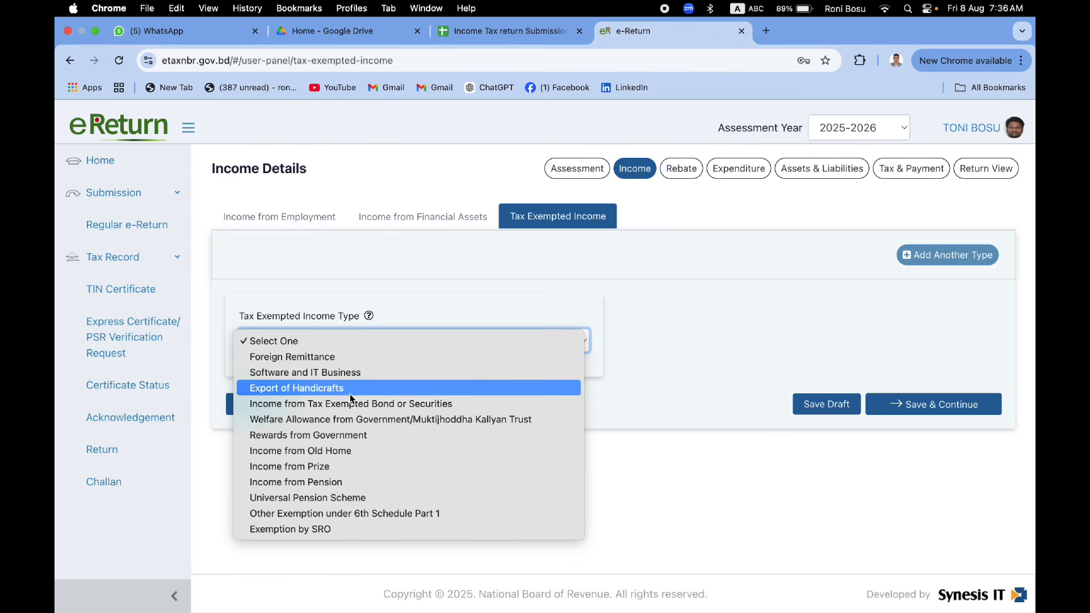
{"action": "left_click", "coordinate": [320, 364]}
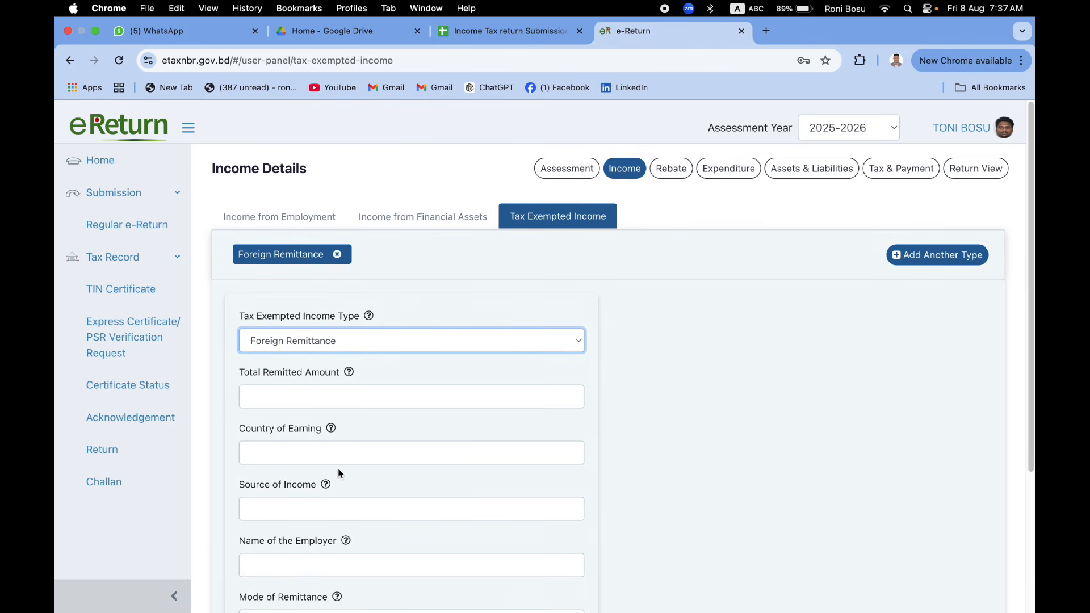
{"action": "scroll", "coordinate": [338, 467], "scroll_direction": "down", "scroll_amount": 1}
{"action": "scroll", "coordinate": [338, 466], "scroll_direction": "down", "scroll_amount": 5}
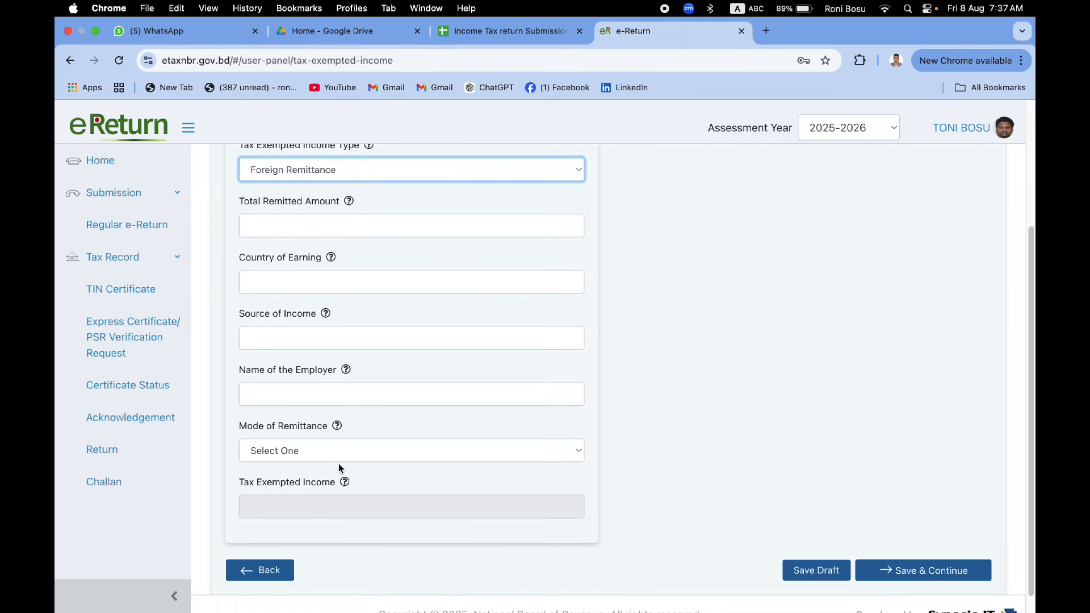
{"action": "scroll", "coordinate": [723, 498], "scroll_direction": "up", "scroll_amount": 5}
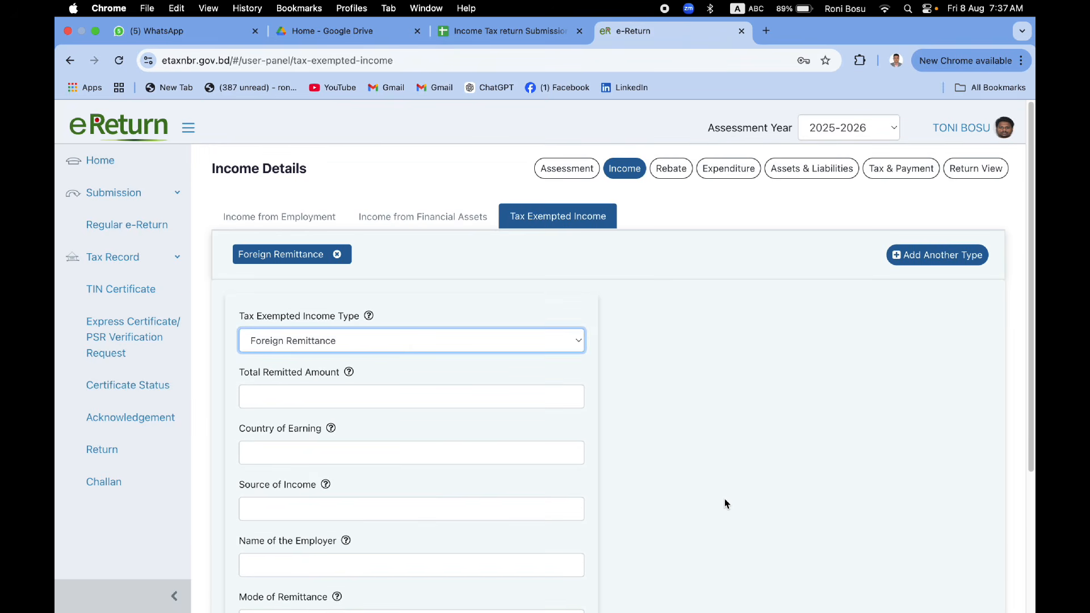
{"action": "scroll", "coordinate": [725, 499], "scroll_direction": "down", "scroll_amount": 6}
{"action": "left_click", "coordinate": [890, 554]}
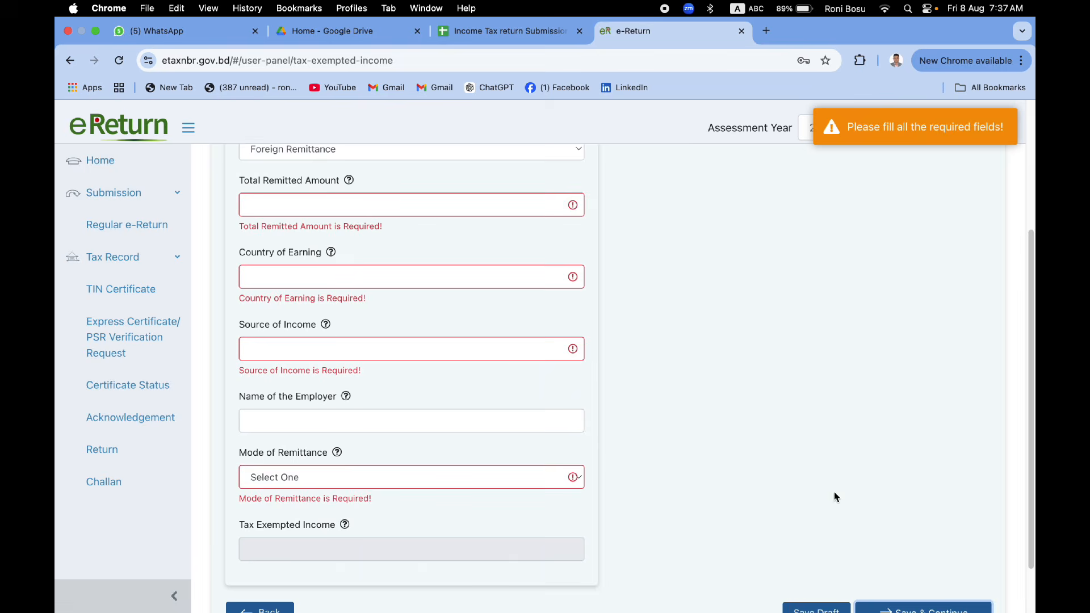
Step: Remove the Foreign Remittance entry, retry saving with no exempt income, and go to Rebate
{"action": "left_click", "coordinate": [336, 254]}
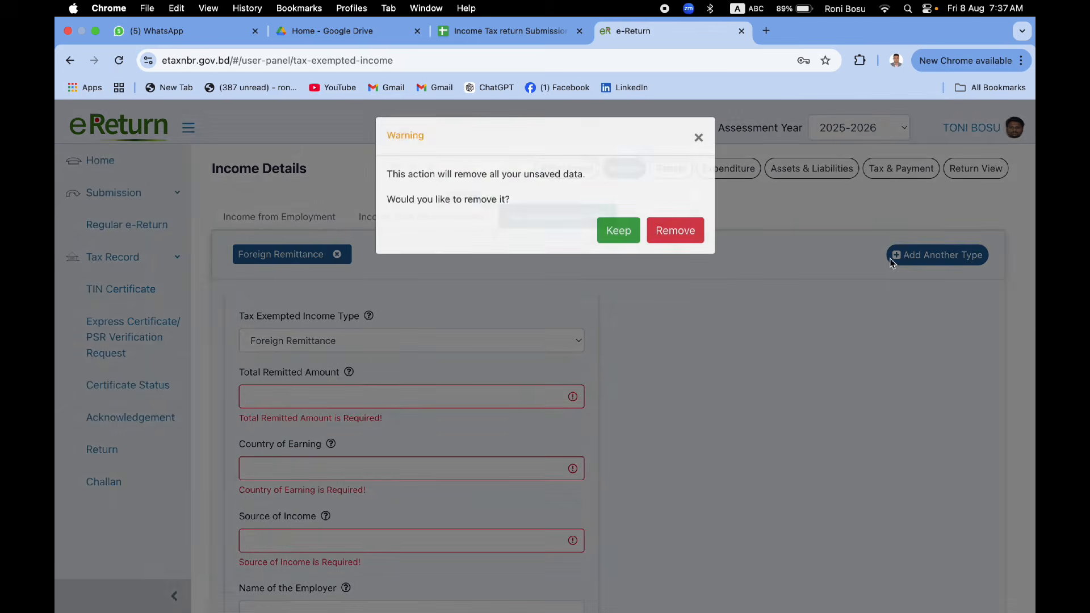
{"action": "left_click", "coordinate": [697, 241]}
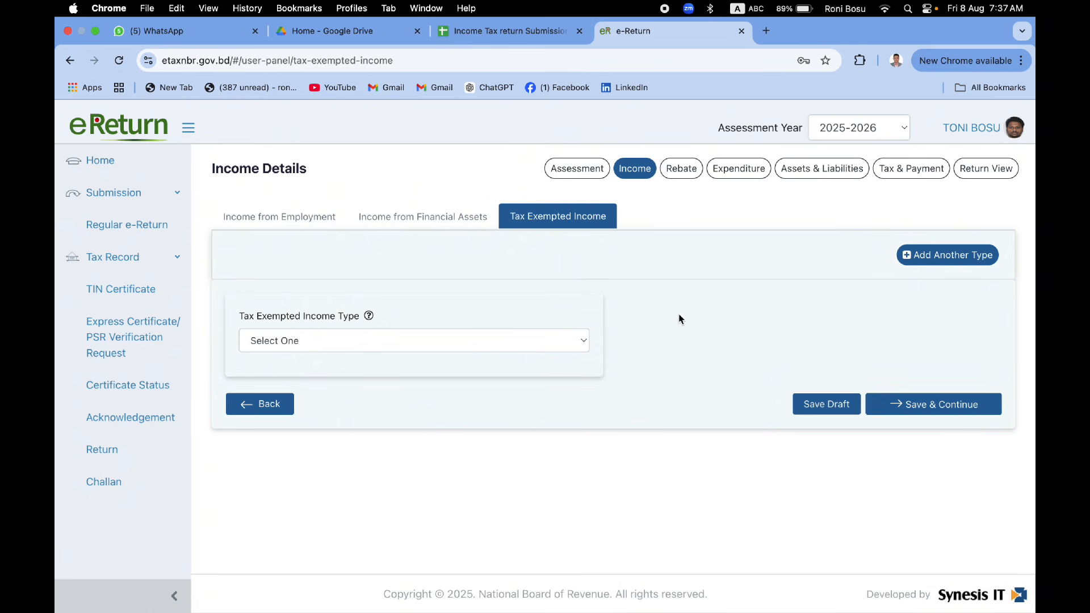
{"action": "left_click", "coordinate": [935, 411]}
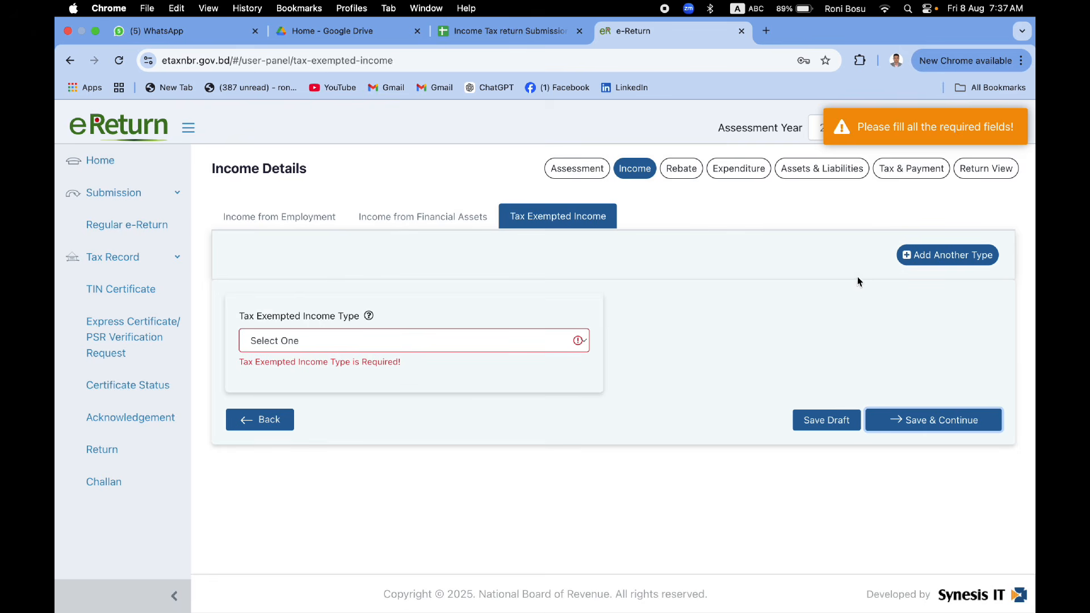
{"action": "left_click", "coordinate": [687, 170]}
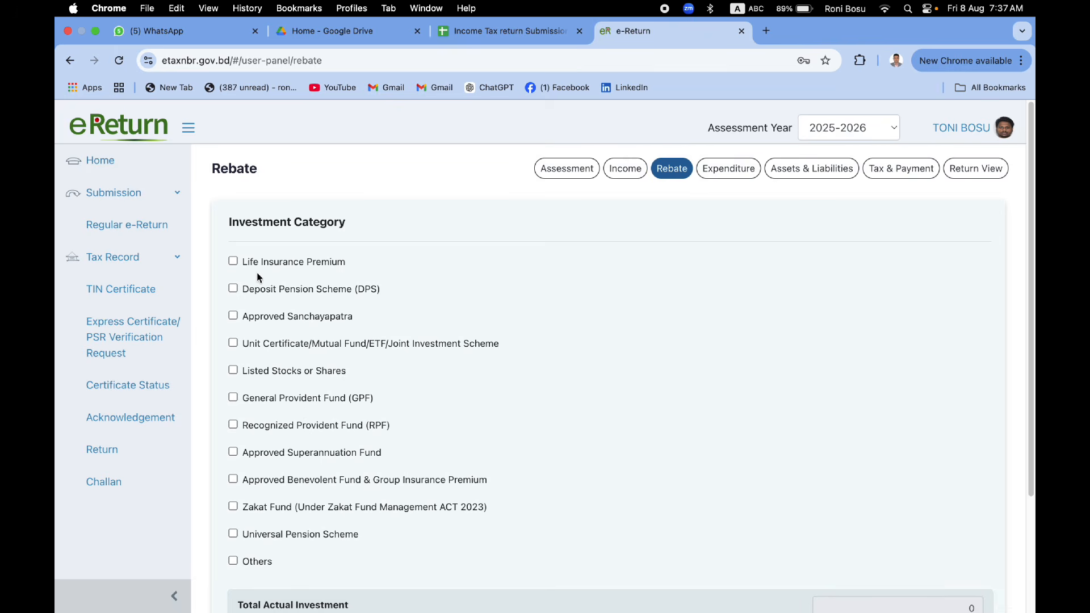
Step: Tick Approved Sanchayapatra and try its investment name and registration number fields
{"action": "left_click", "coordinate": [232, 318]}
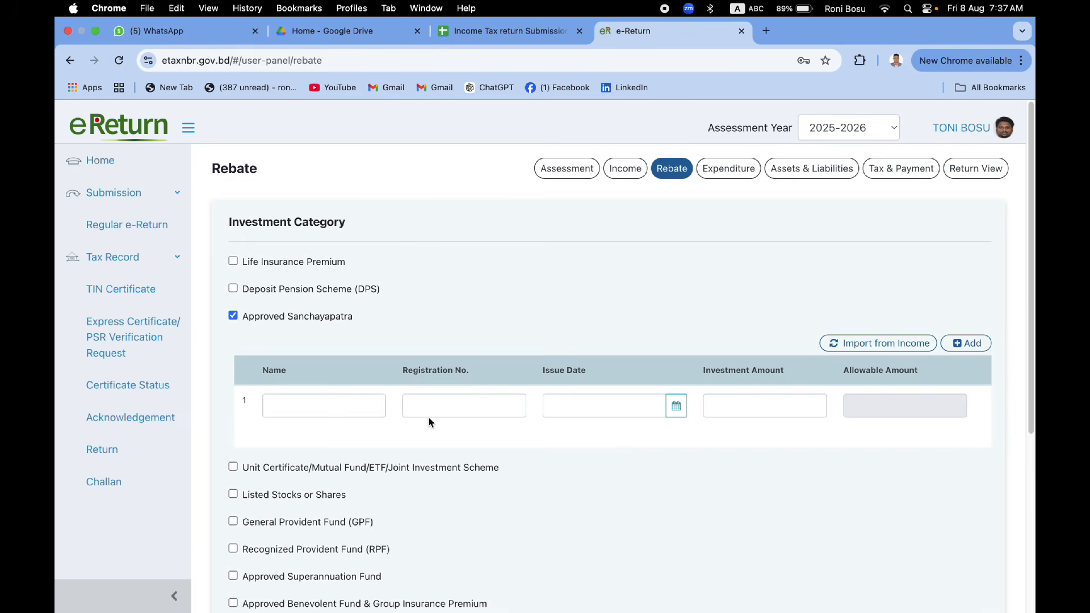
{"action": "left_click", "coordinate": [355, 409]}
{"action": "left_click", "coordinate": [471, 413]}
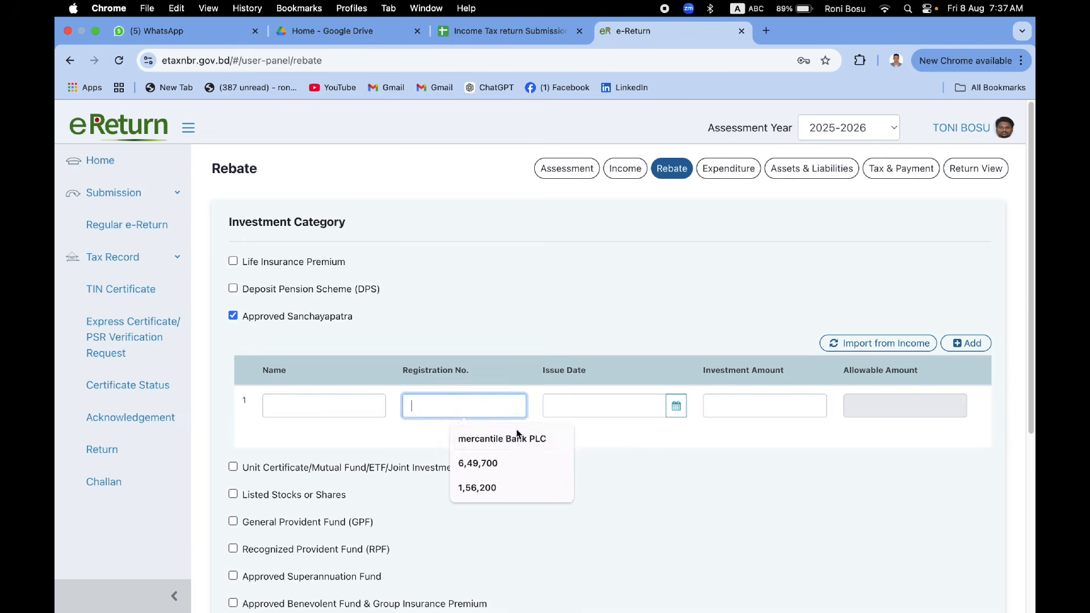
{"action": "left_click", "coordinate": [721, 485]}
{"action": "scroll", "coordinate": [732, 489], "scroll_direction": "down", "scroll_amount": 5}
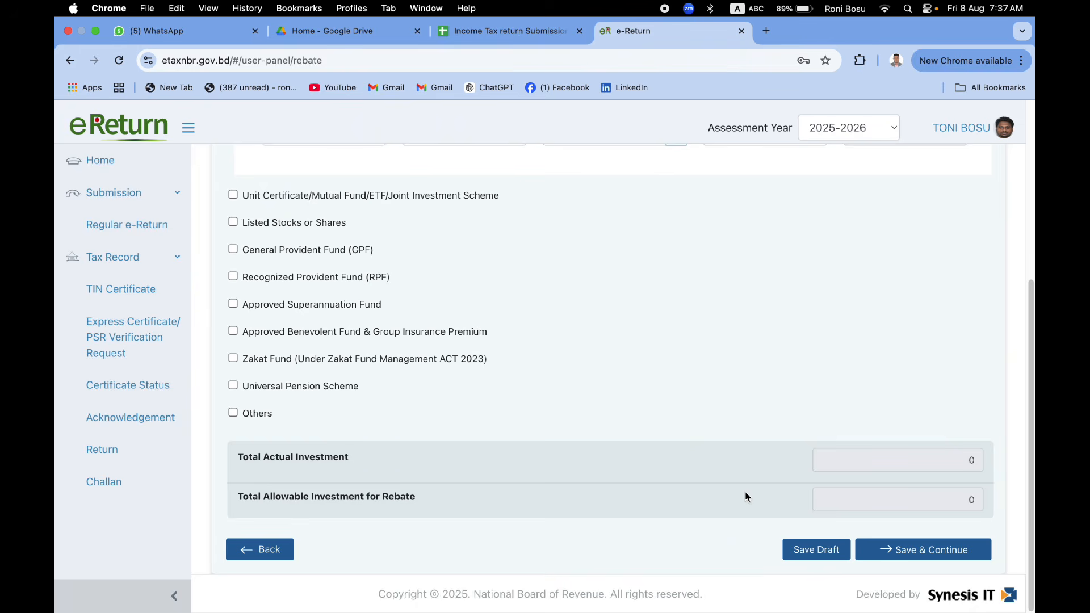
{"action": "scroll", "coordinate": [744, 487], "scroll_direction": "up", "scroll_amount": 5}
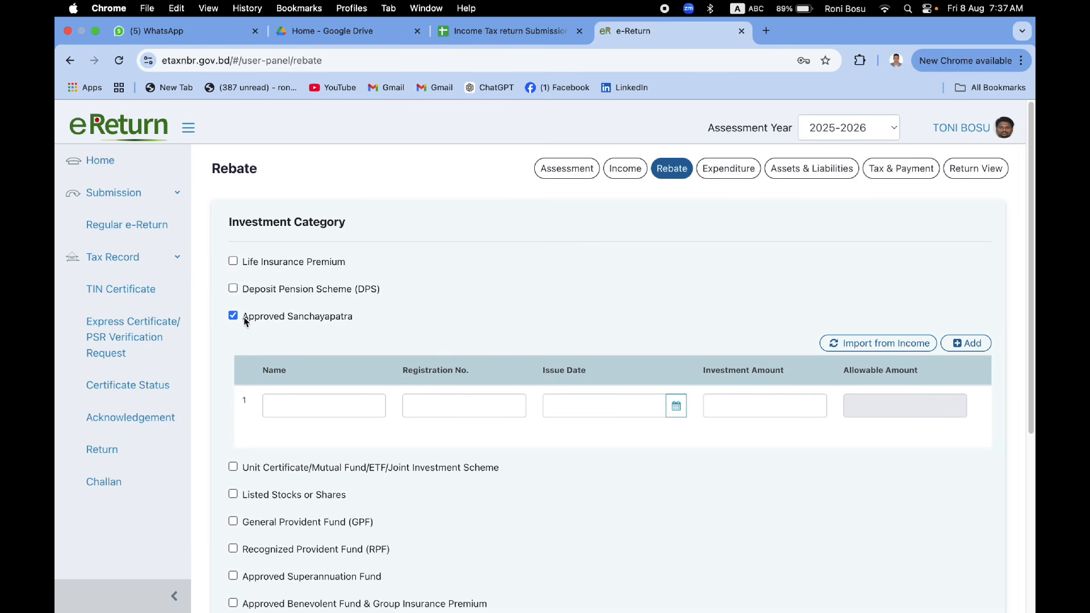
{"action": "scroll", "coordinate": [414, 445], "scroll_direction": "down", "scroll_amount": 1}
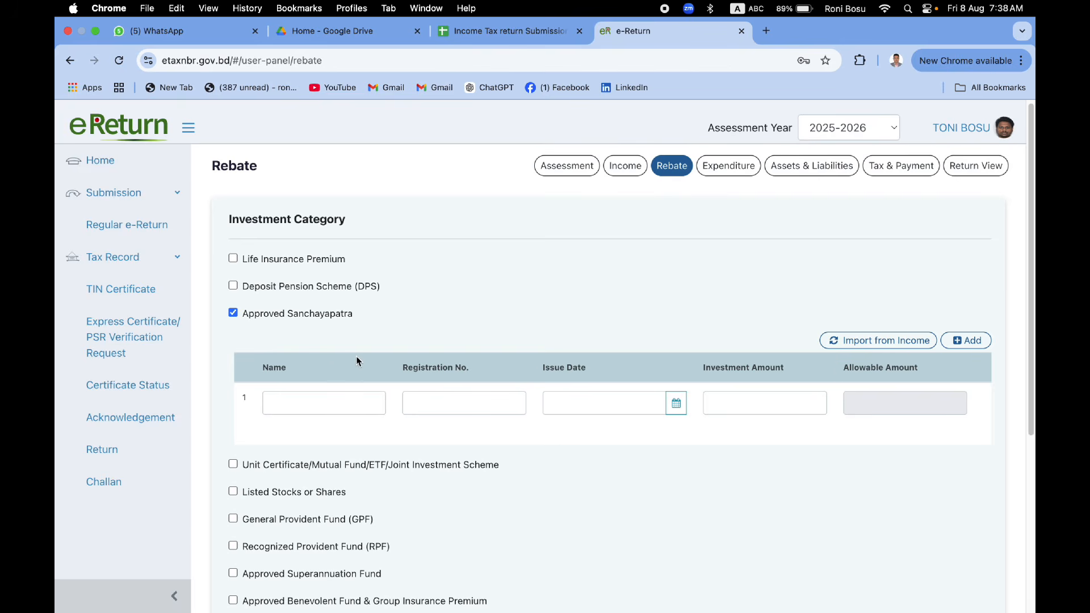
Step: Untick Approved Sanchayapatra, save the rebate section, and move to Expenditure
{"action": "left_click", "coordinate": [234, 314]}
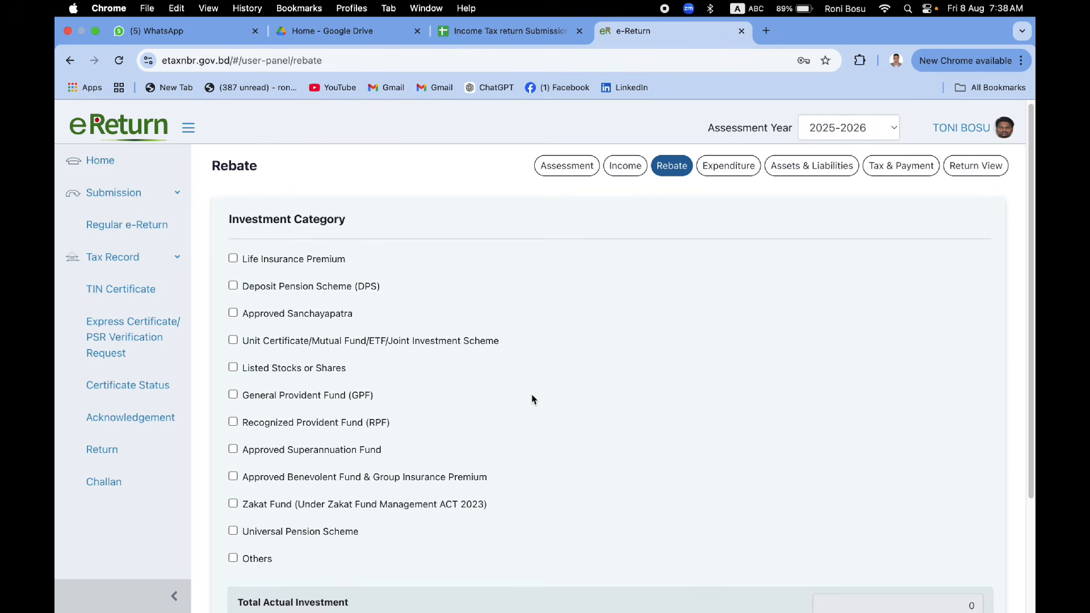
{"action": "scroll", "coordinate": [584, 482], "scroll_direction": "down", "scroll_amount": 5}
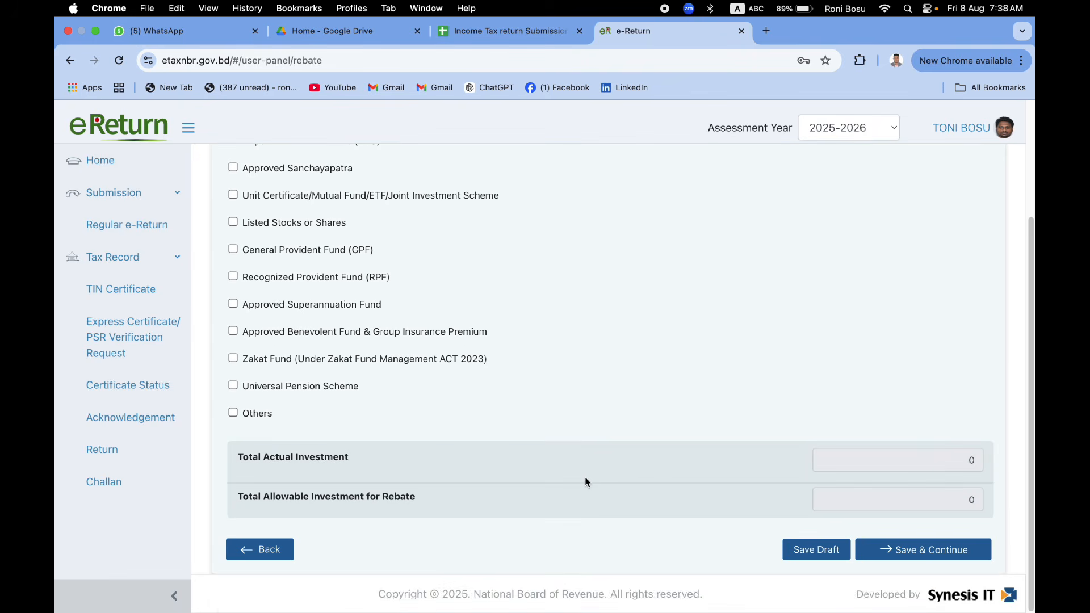
{"action": "left_click", "coordinate": [959, 548]}
{"action": "scroll", "coordinate": [914, 486], "scroll_direction": "up", "scroll_amount": 5}
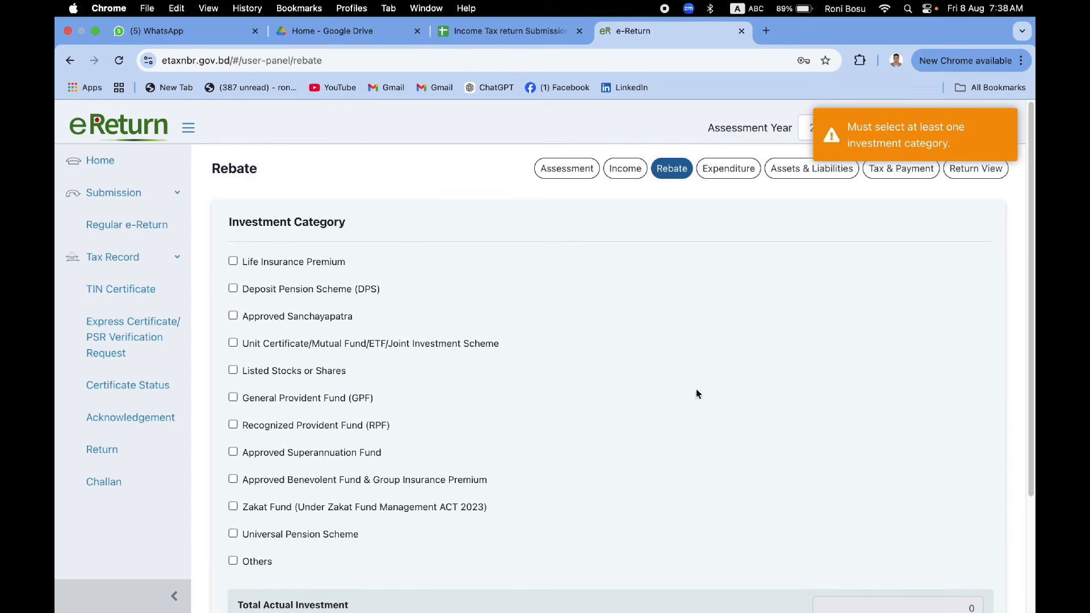
{"action": "left_click", "coordinate": [728, 170]}
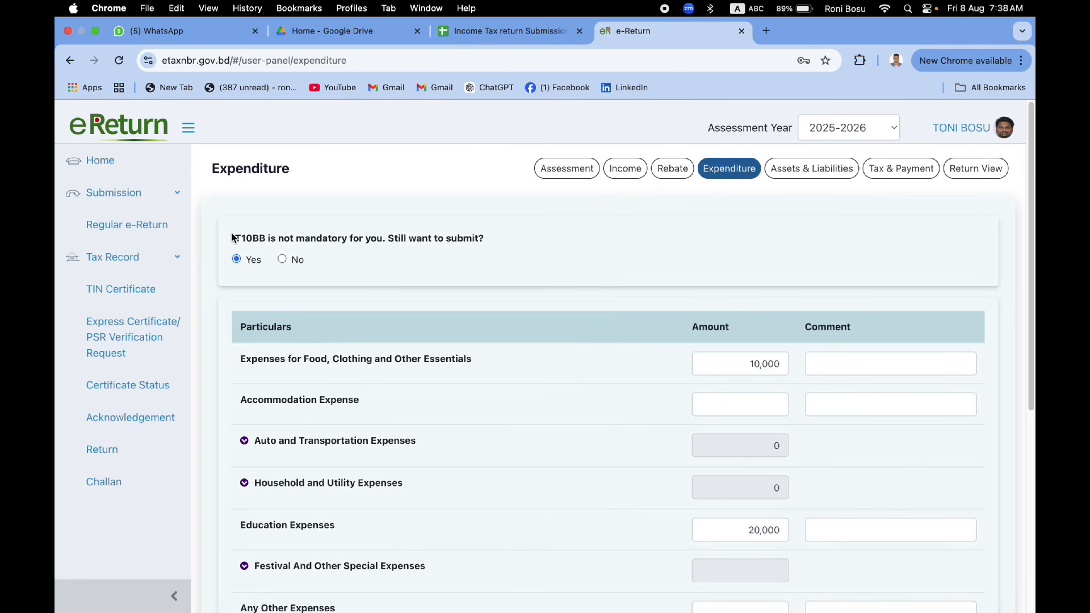
Step: Review the expenditure entries (food 10,000, education 20,000, total 30,000) and save them
{"action": "left_click_drag", "start_coordinate": [232, 238], "coordinate": [475, 237]}
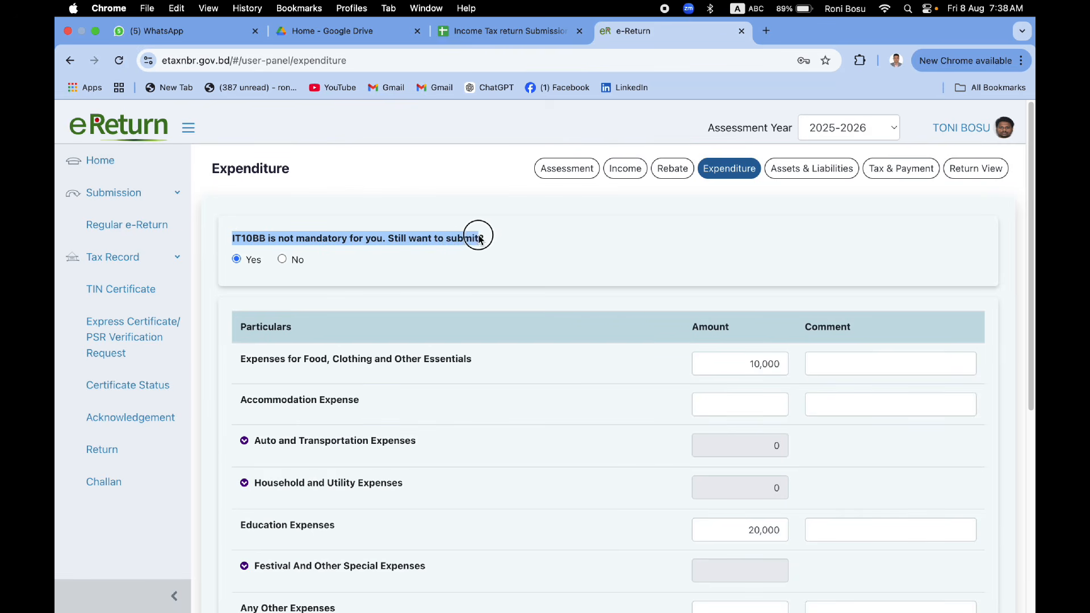
{"action": "left_click", "coordinate": [513, 270]}
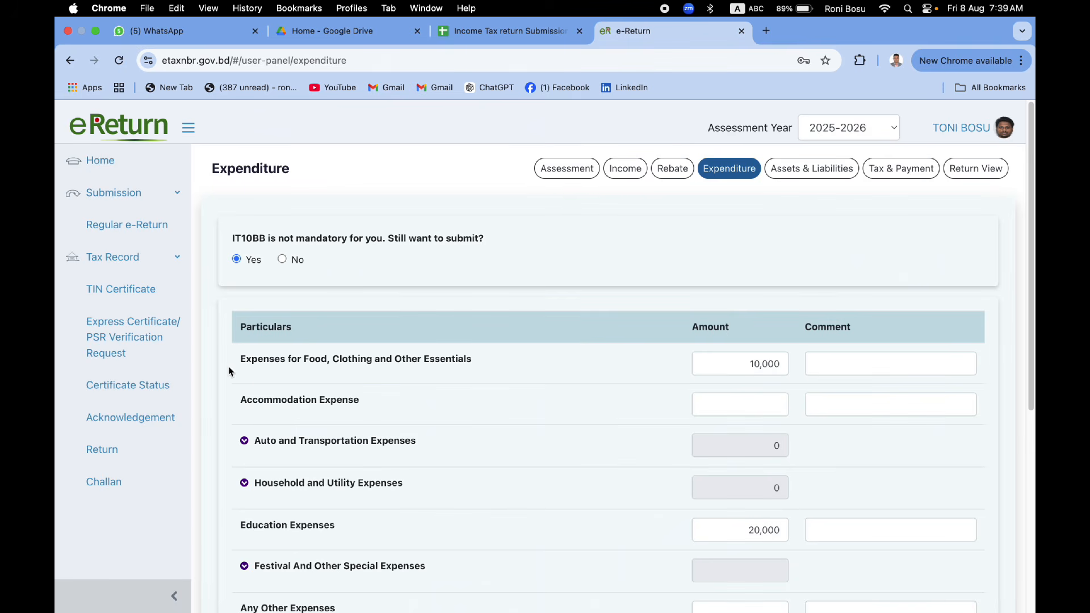
{"action": "scroll", "coordinate": [274, 380], "scroll_direction": "down", "scroll_amount": 1}
{"action": "scroll", "coordinate": [273, 379], "scroll_direction": "down", "scroll_amount": 2}
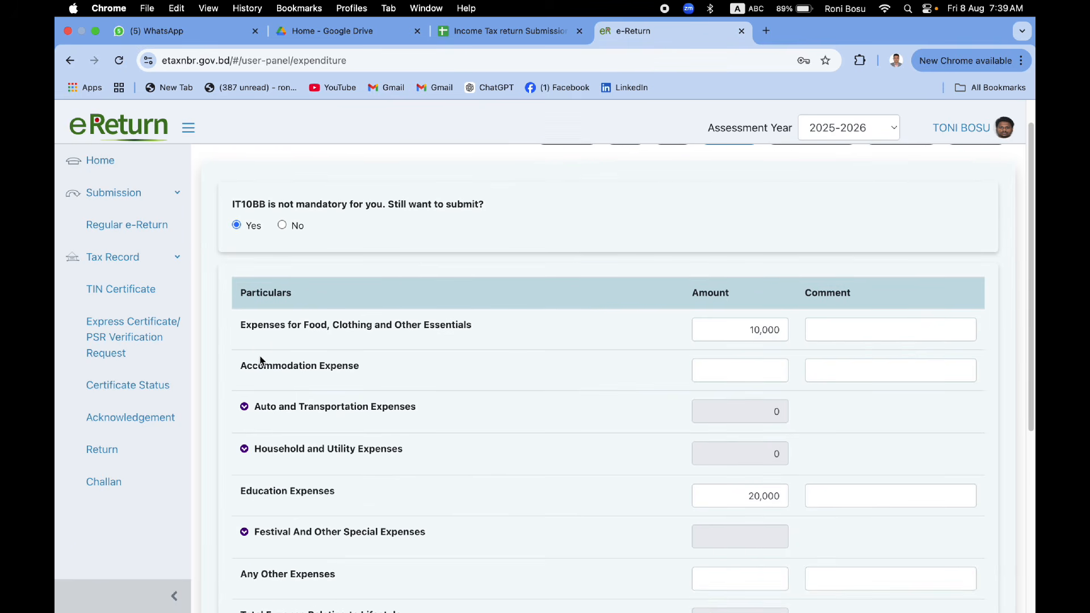
{"action": "left_click_drag", "start_coordinate": [244, 329], "coordinate": [349, 335]}
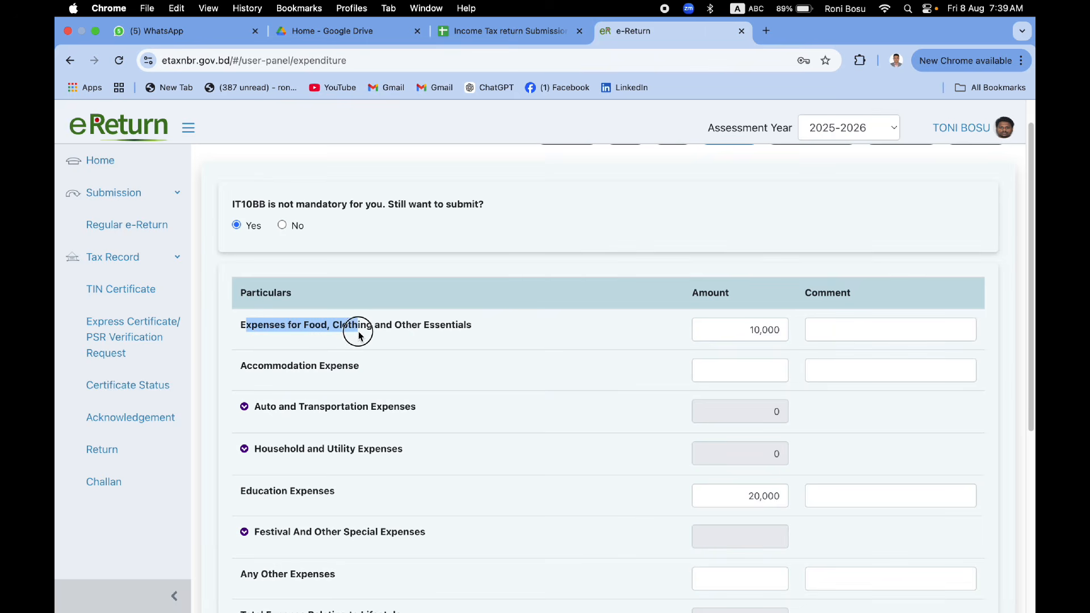
{"action": "left_click", "coordinate": [723, 328]}
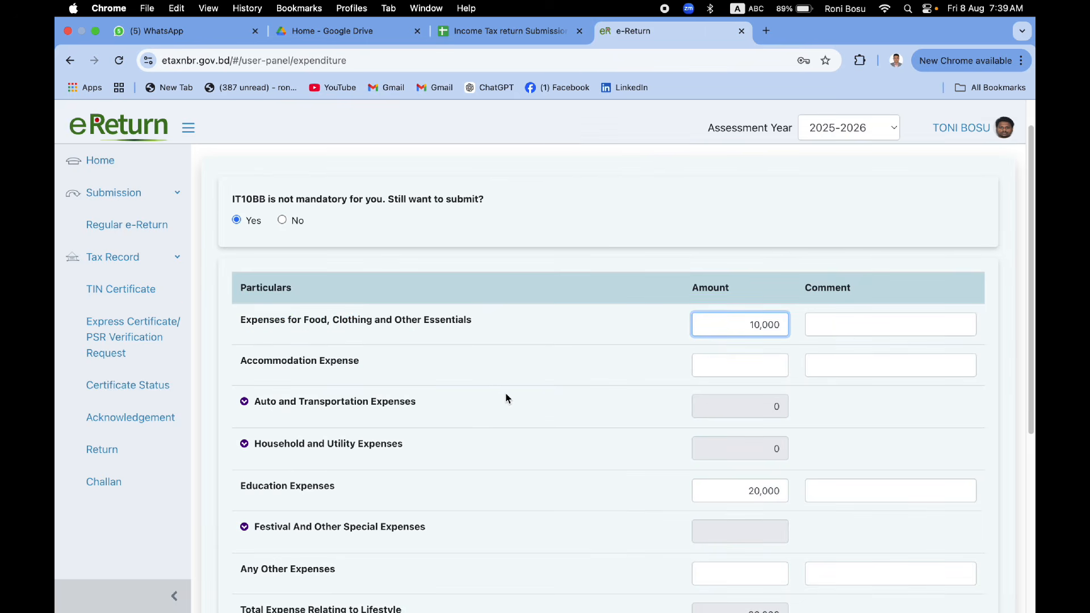
{"action": "scroll", "coordinate": [507, 398], "scroll_direction": "down", "scroll_amount": 5}
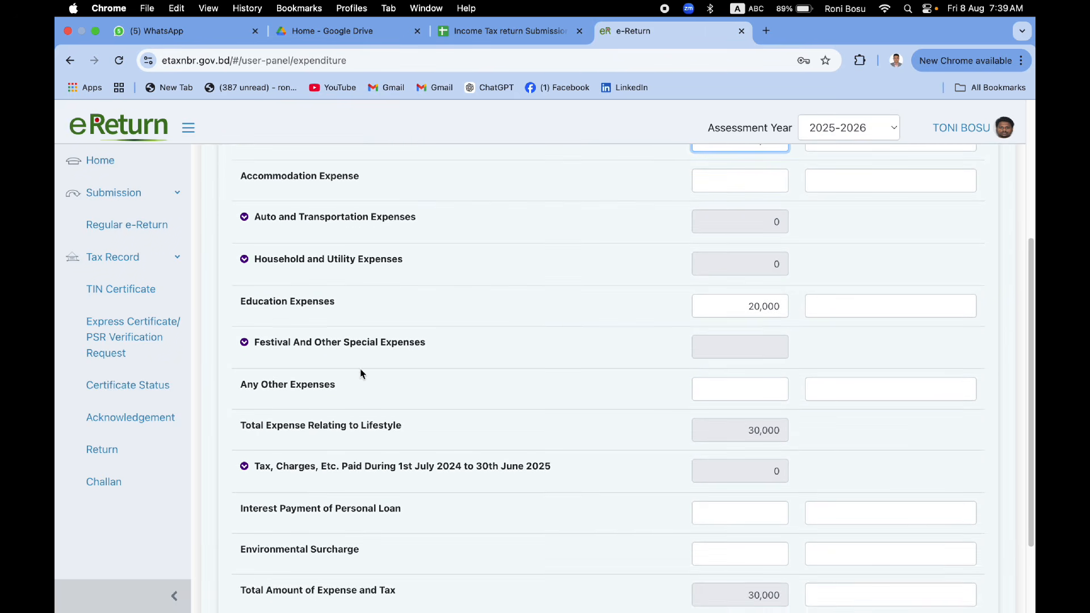
{"action": "scroll", "coordinate": [400, 485], "scroll_direction": "down", "scroll_amount": 3}
{"action": "left_click", "coordinate": [898, 540]}
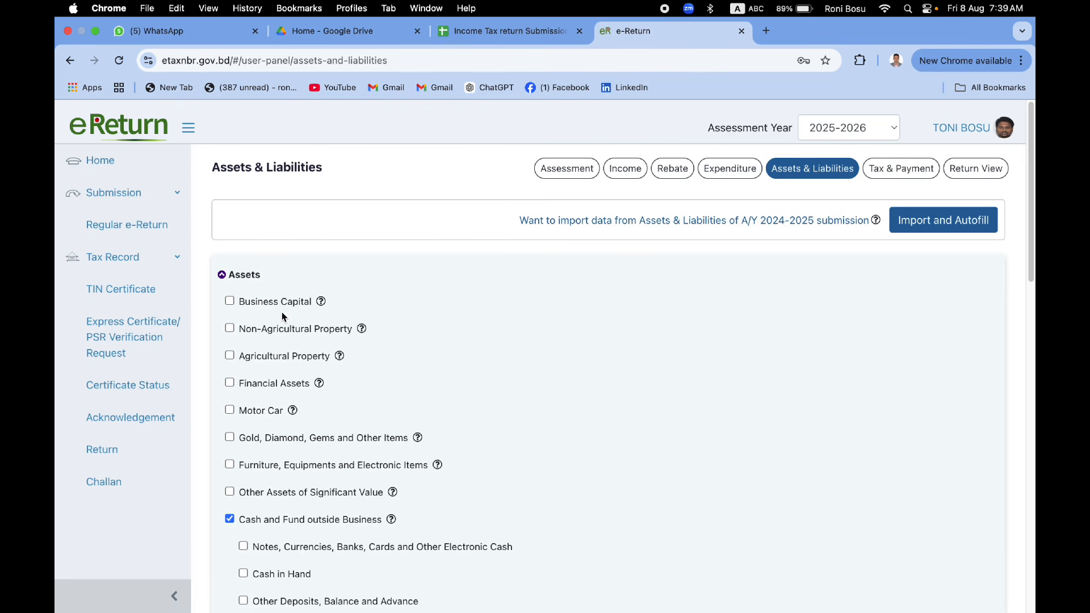
Step: Tick Financial Assets, then tick and untick Sanchayapatra under it
{"action": "scroll", "coordinate": [369, 352], "scroll_direction": "down", "scroll_amount": 1}
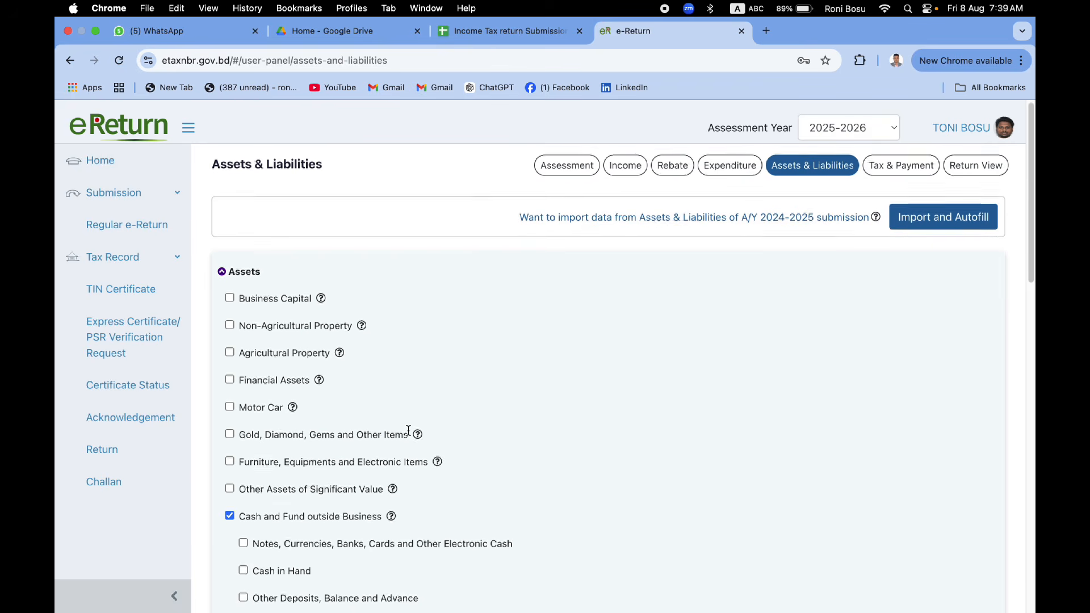
{"action": "scroll", "coordinate": [408, 430], "scroll_direction": "down", "scroll_amount": 1}
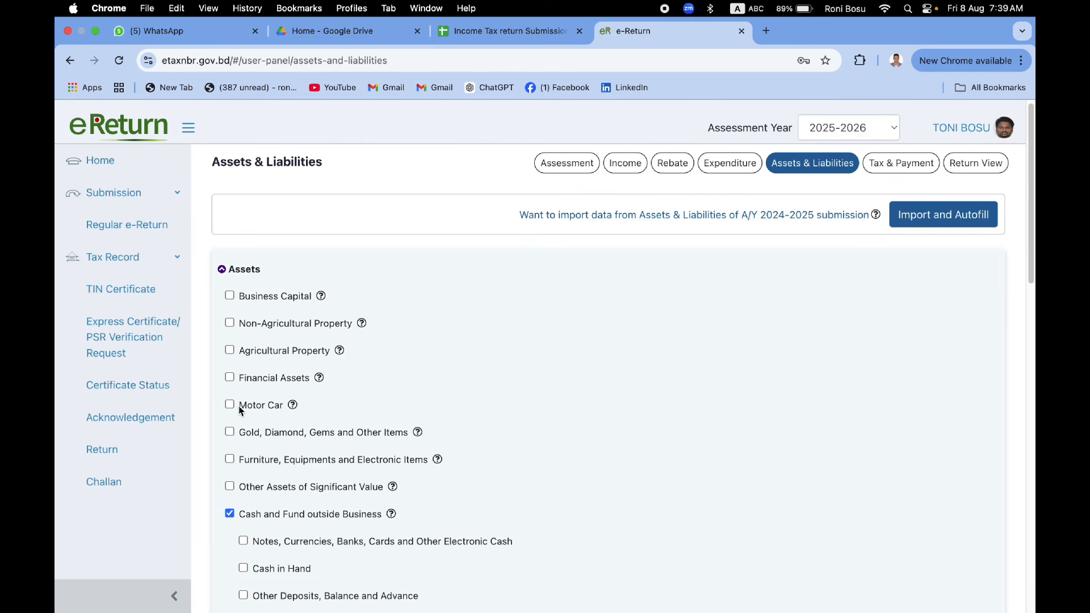
{"action": "left_click", "coordinate": [232, 378]}
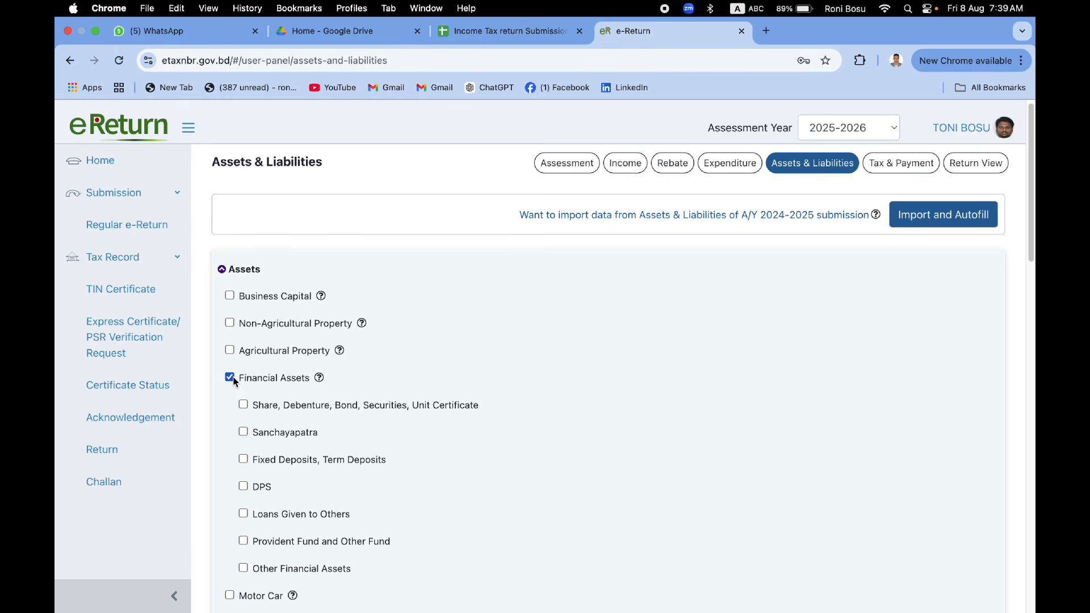
{"action": "scroll", "coordinate": [267, 433], "scroll_direction": "down", "scroll_amount": 1}
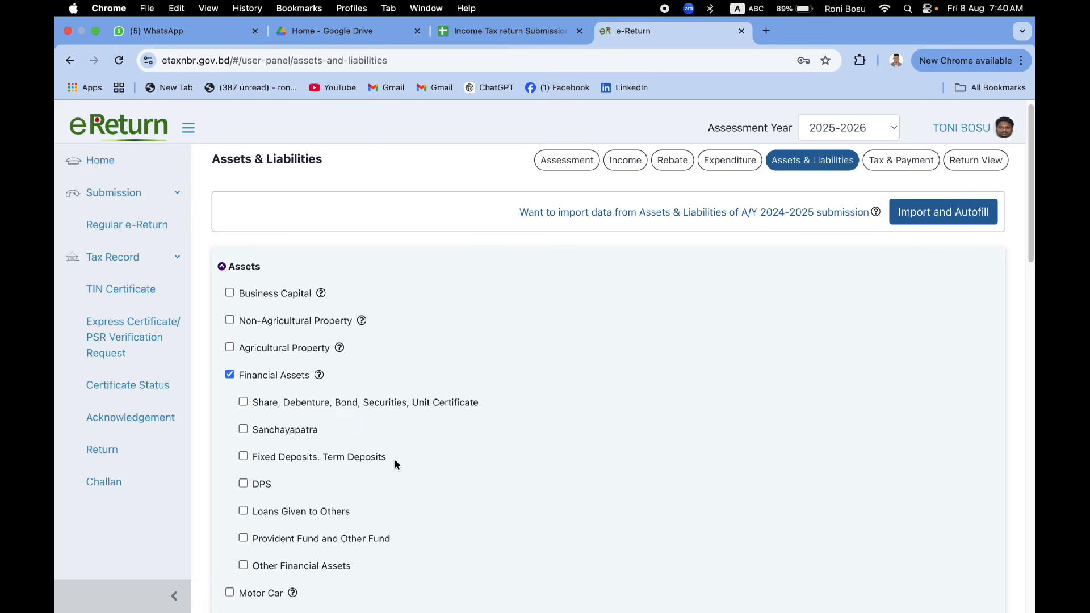
{"action": "left_click", "coordinate": [243, 429]}
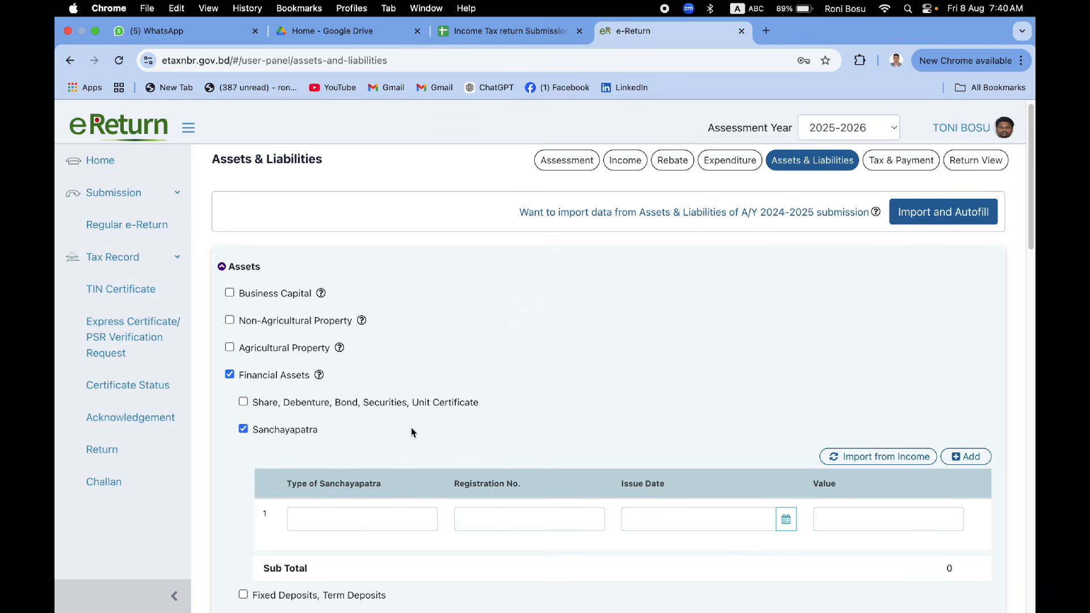
{"action": "left_click", "coordinate": [248, 429]}
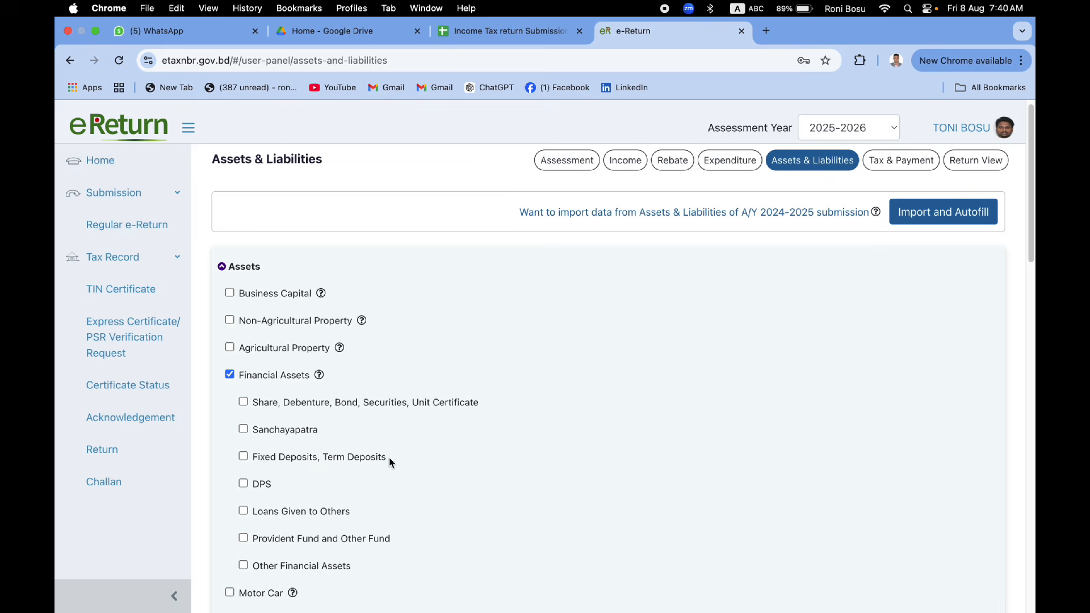
Step: Try Gold, Diamond, Gems with its Value field, then untick it again
{"action": "scroll", "coordinate": [334, 515], "scroll_direction": "down", "scroll_amount": 1}
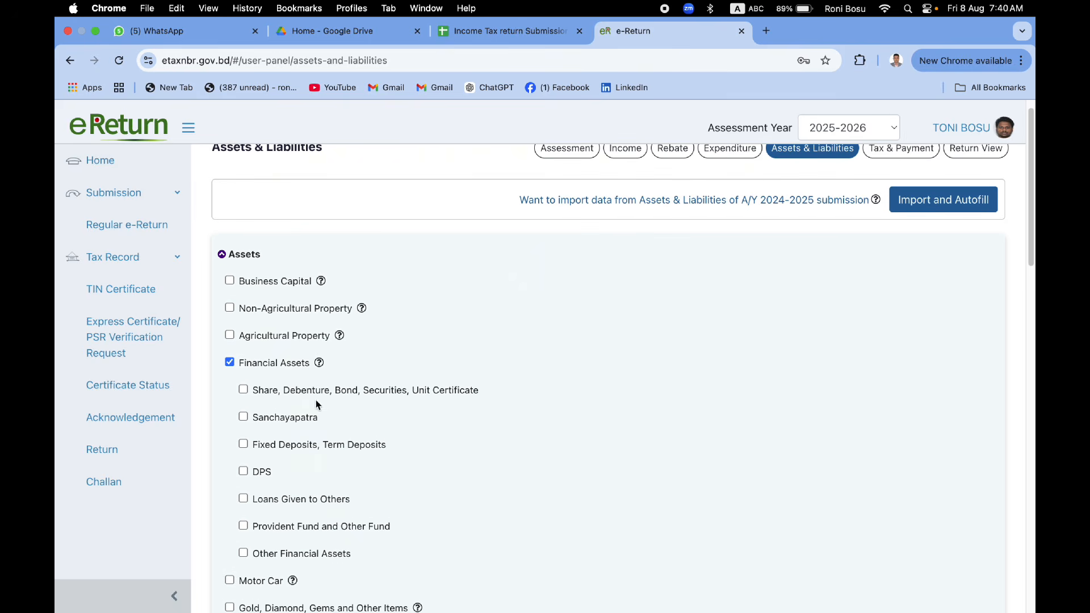
{"action": "scroll", "coordinate": [310, 347], "scroll_direction": "down", "scroll_amount": 3}
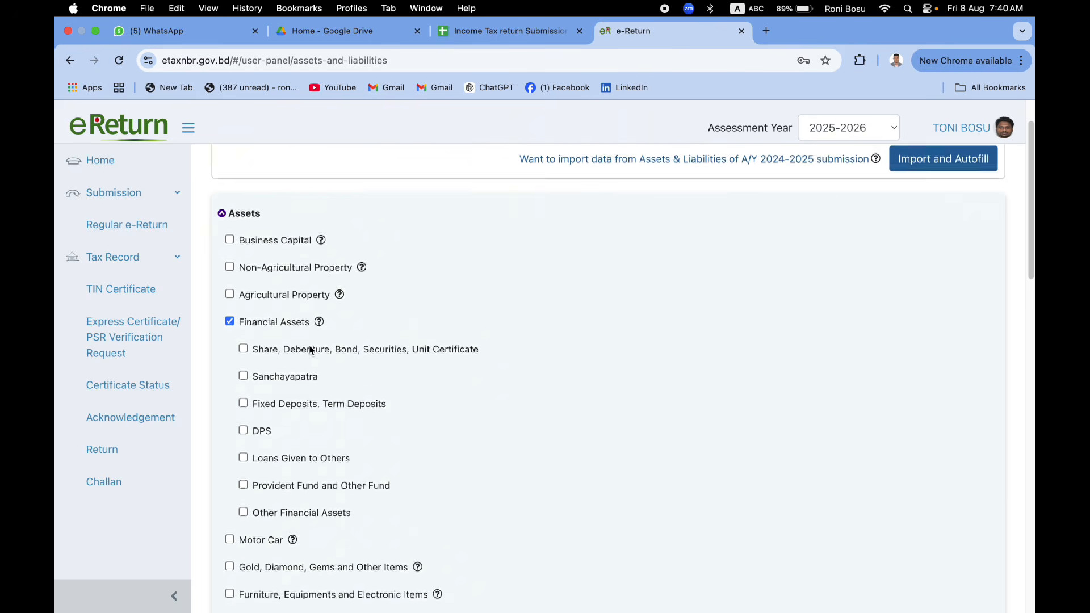
{"action": "scroll", "coordinate": [310, 349], "scroll_direction": "down", "scroll_amount": 1}
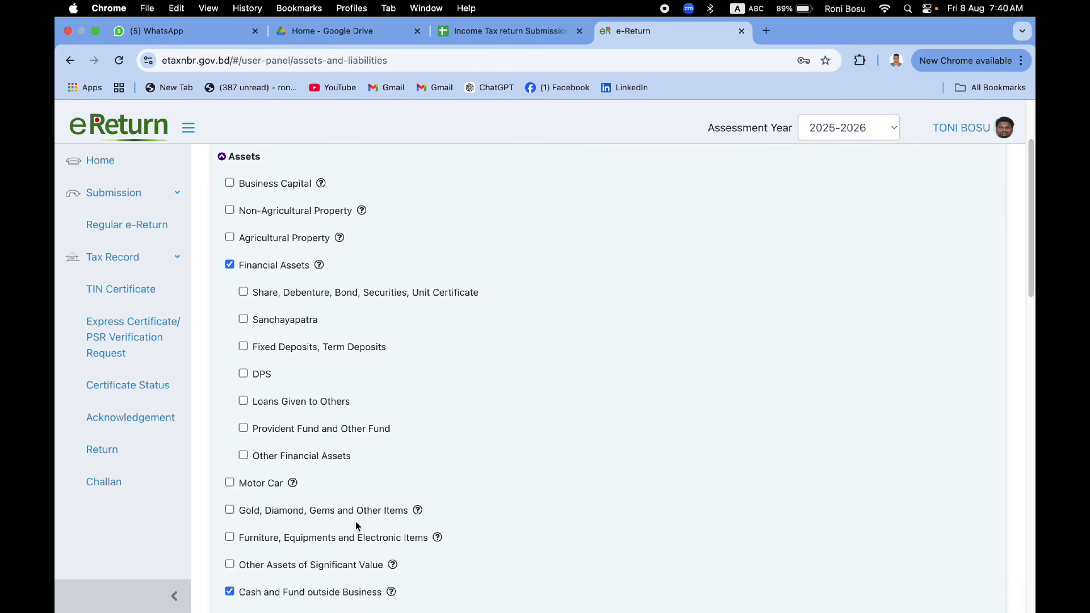
{"action": "left_click", "coordinate": [229, 510]}
{"action": "scroll", "coordinate": [432, 509], "scroll_direction": "down", "scroll_amount": 5}
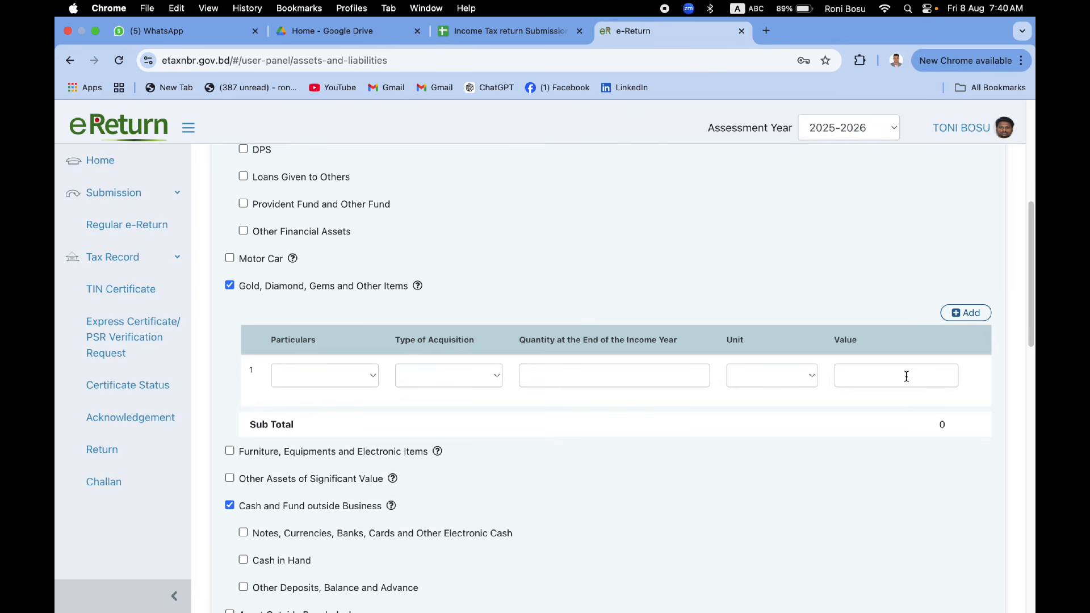
{"action": "left_click", "coordinate": [906, 376]}
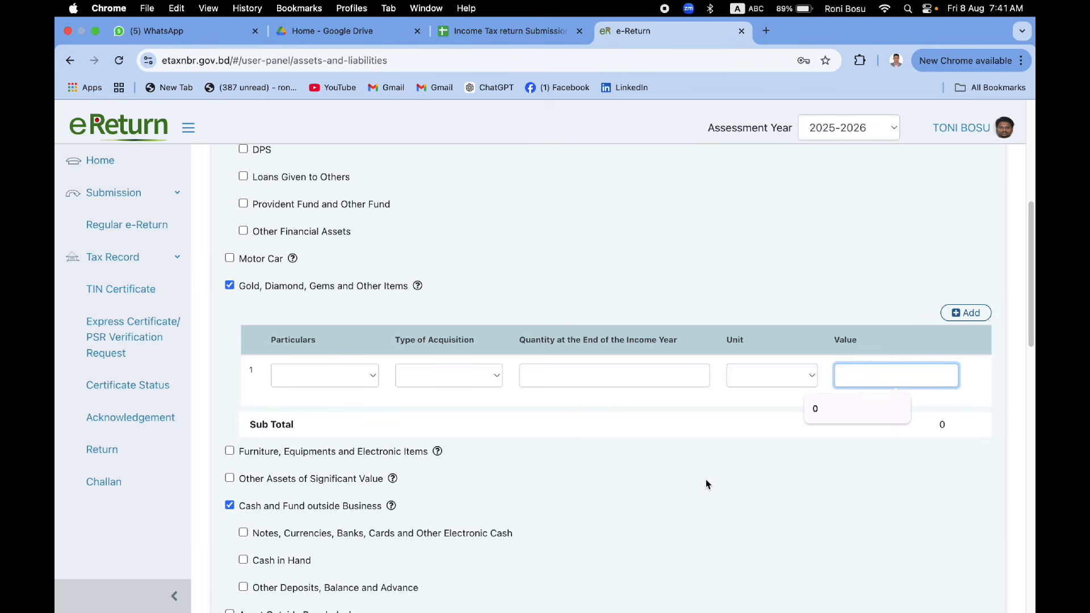
{"action": "left_click", "coordinate": [230, 290]}
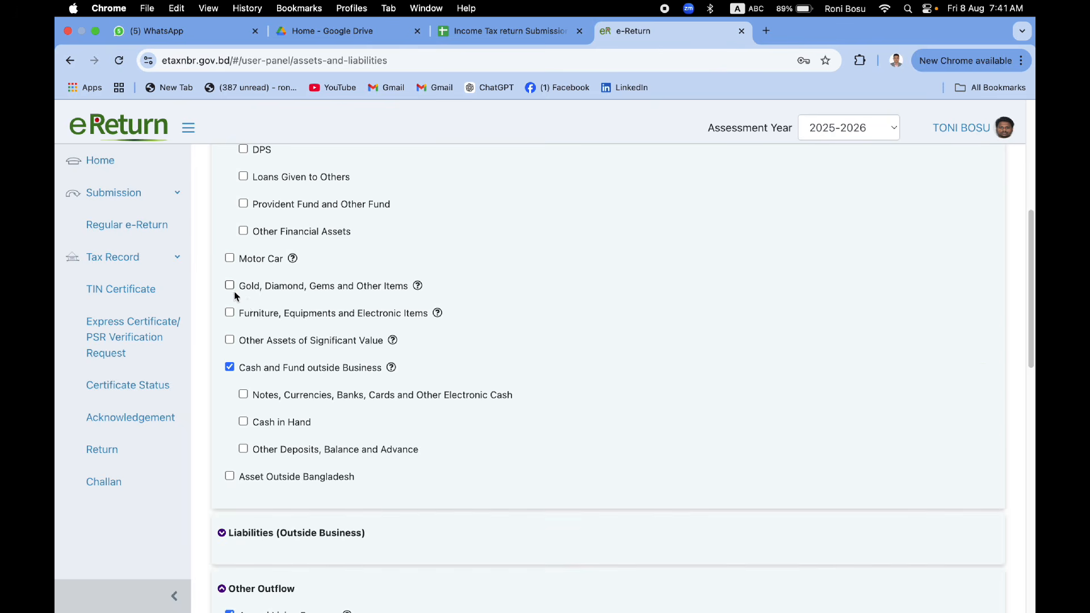
{"action": "scroll", "coordinate": [469, 482], "scroll_direction": "down", "scroll_amount": 7}
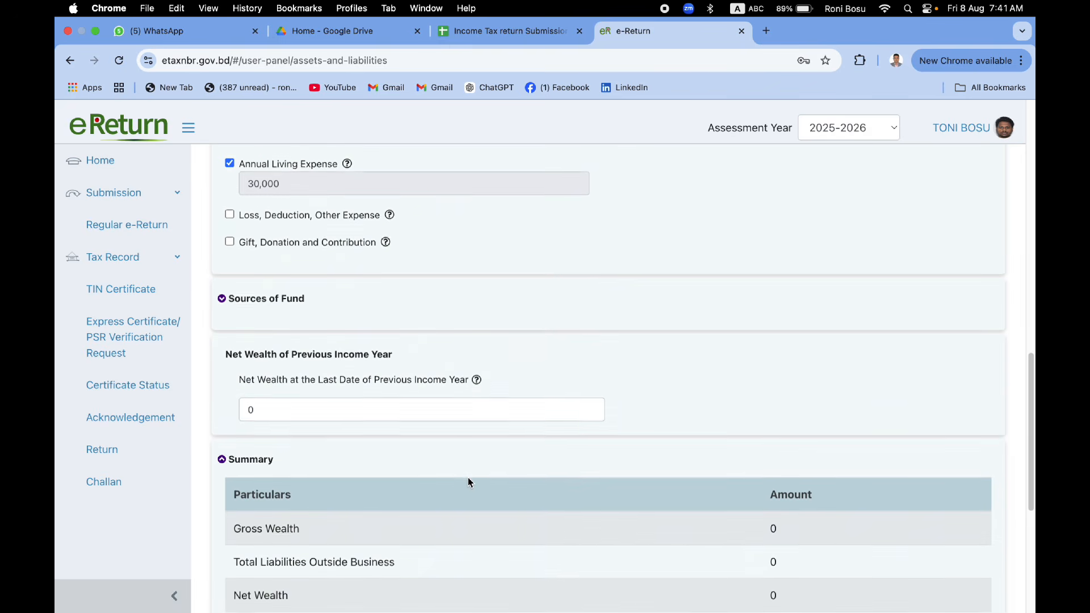
Step: Expand Liabilities (Outside Business) and leave previous year's net wealth at 0
{"action": "scroll", "coordinate": [468, 479], "scroll_direction": "up", "scroll_amount": 2}
{"action": "scroll", "coordinate": [363, 461], "scroll_direction": "up", "scroll_amount": 3}
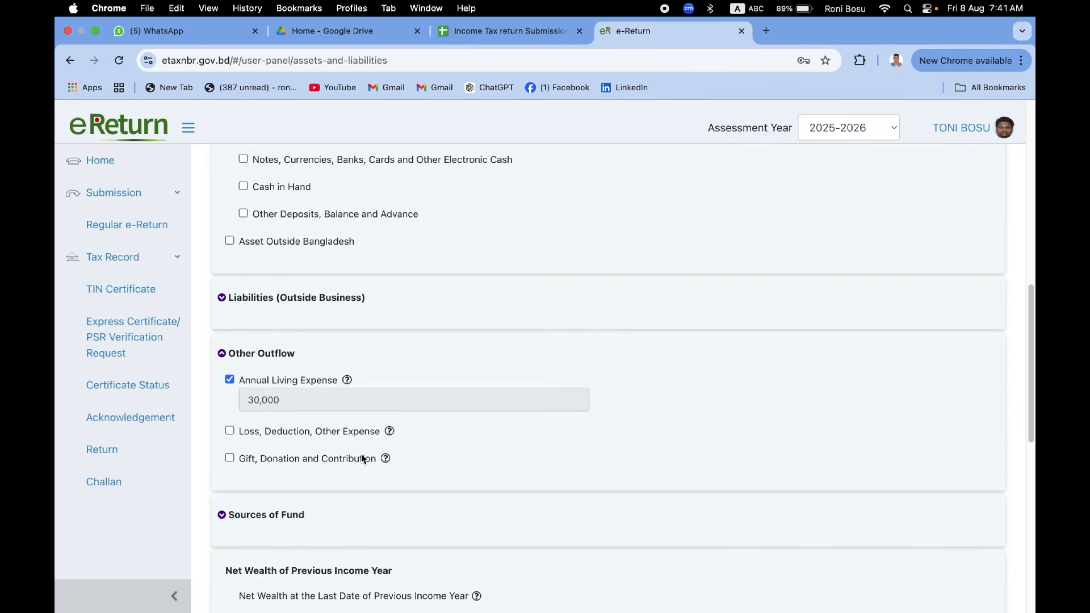
{"action": "left_click", "coordinate": [277, 304]}
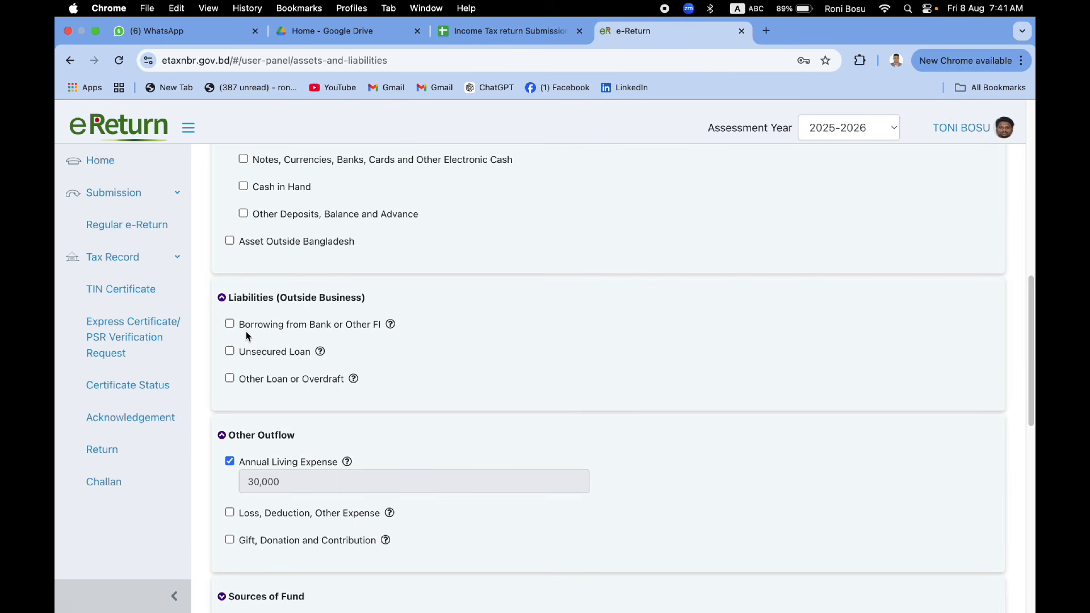
{"action": "scroll", "coordinate": [350, 436], "scroll_direction": "down", "scroll_amount": 5}
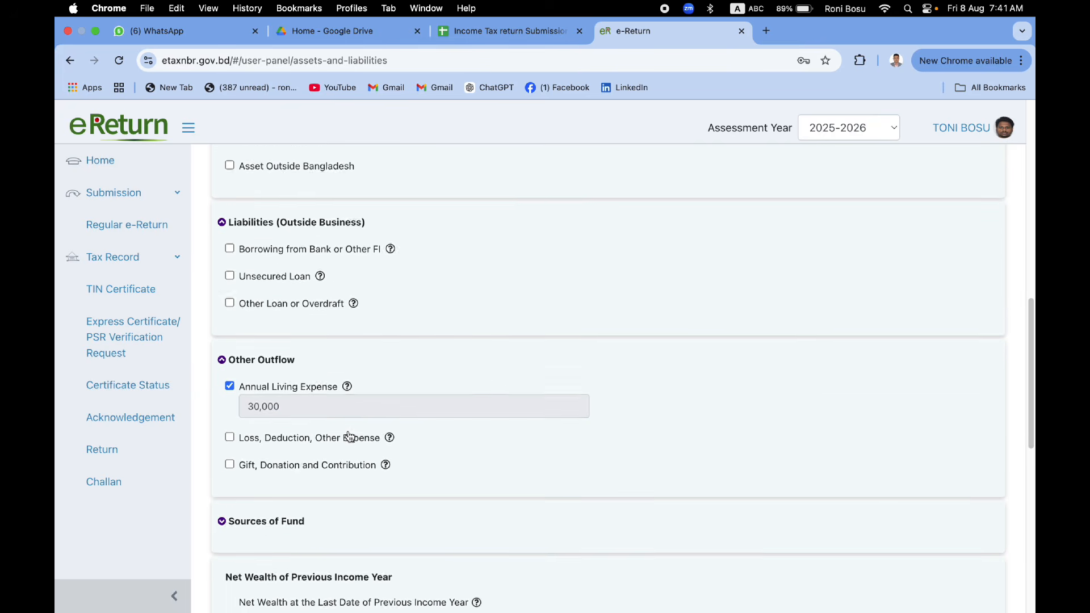
{"action": "scroll", "coordinate": [350, 436], "scroll_direction": "down", "scroll_amount": 2}
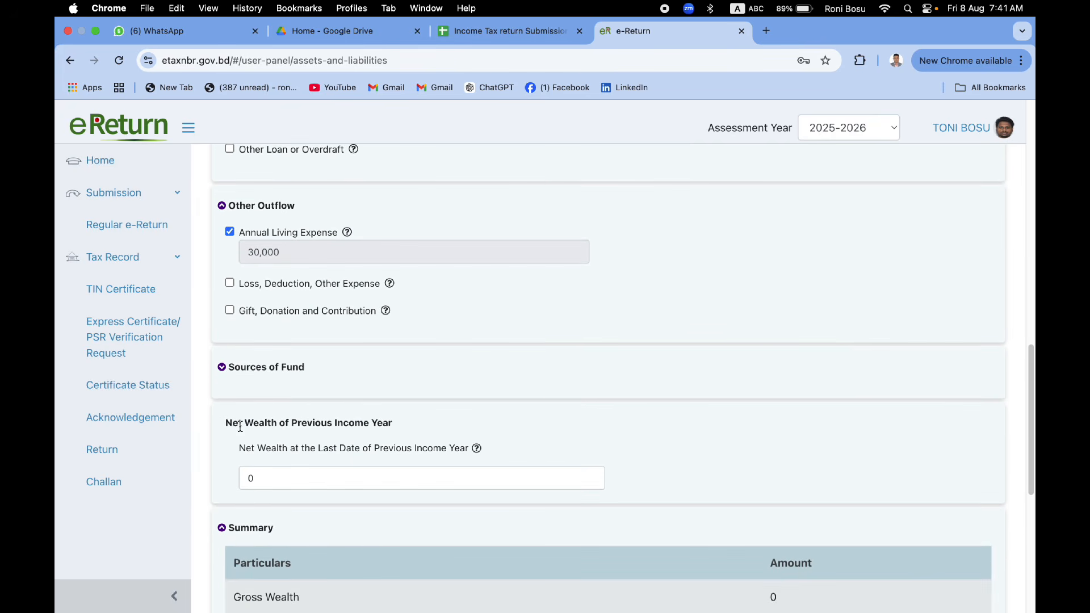
{"action": "left_click_drag", "start_coordinate": [225, 423], "coordinate": [393, 424]}
{"action": "left_click", "coordinate": [428, 433]}
{"action": "double_click", "coordinate": [257, 478]}
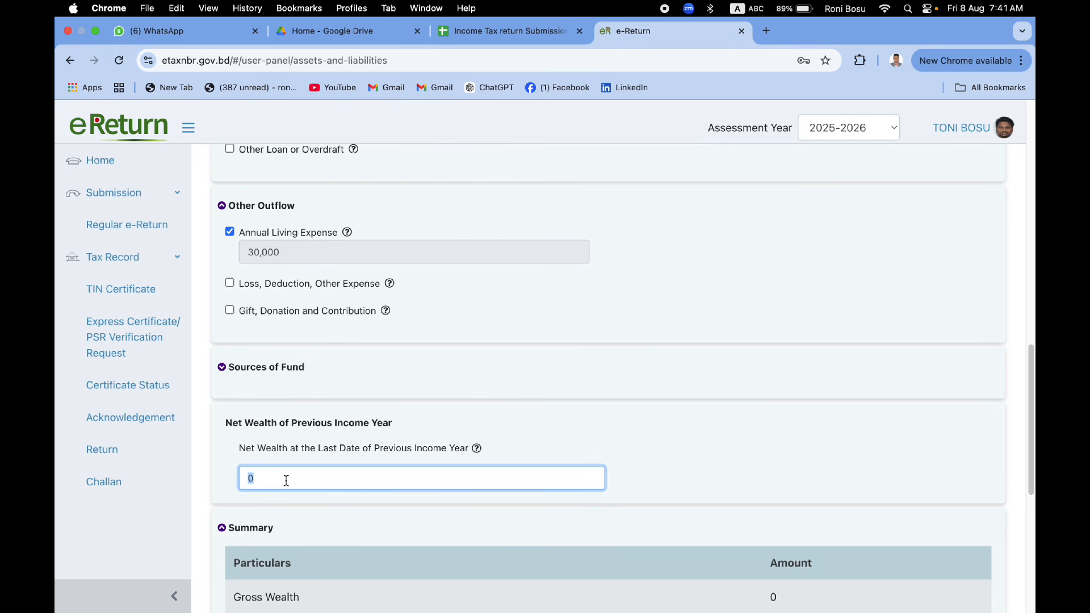
Step: Scroll to the Summary and save the Assets & Liabilities section
{"action": "scroll", "coordinate": [275, 481], "scroll_direction": "down", "scroll_amount": 1}
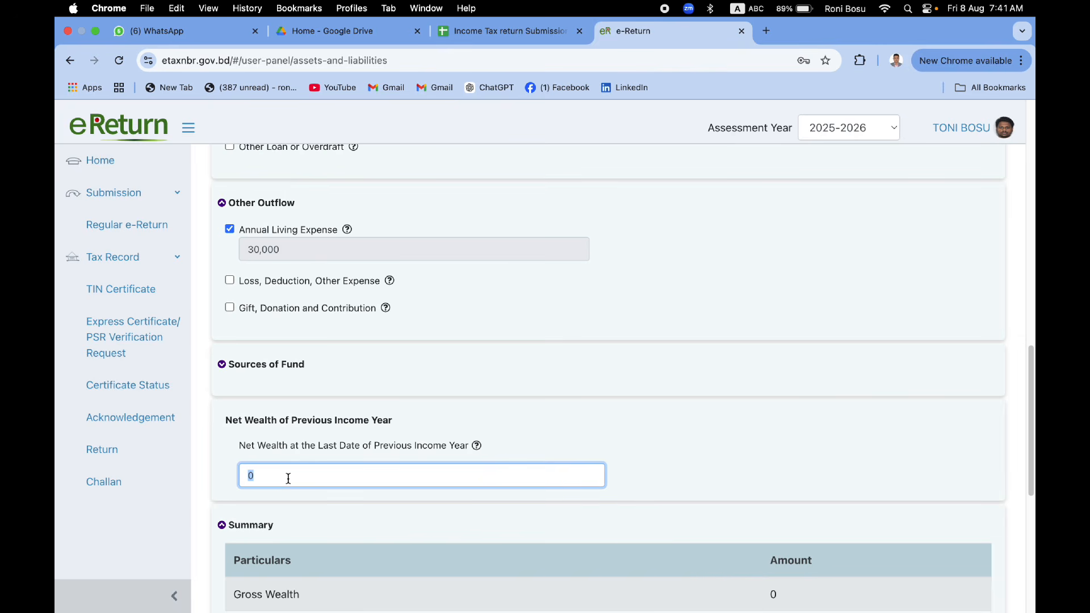
{"action": "scroll", "coordinate": [352, 527], "scroll_direction": "down", "scroll_amount": 1}
{"action": "scroll", "coordinate": [352, 528], "scroll_direction": "down", "scroll_amount": 10}
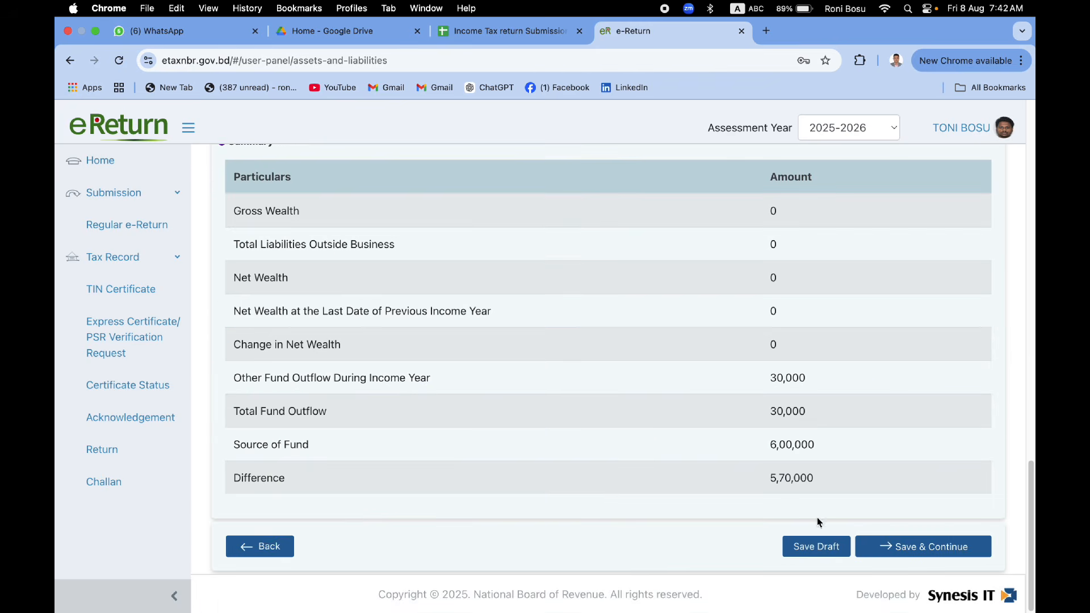
{"action": "left_click", "coordinate": [943, 549]}
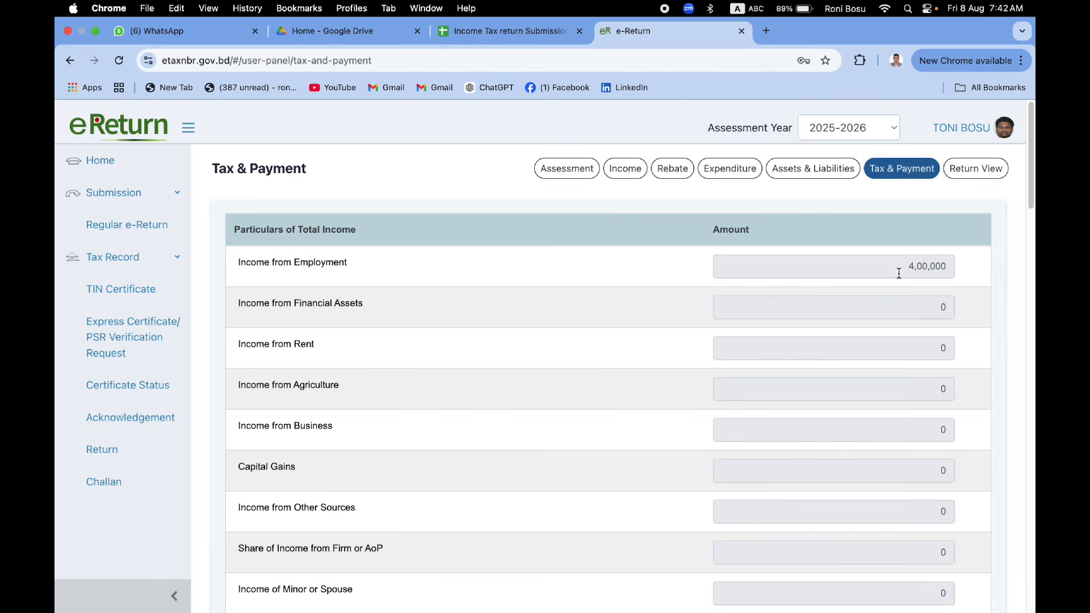
Step: Review Total Income: 4,00,000 employment income and the Tax Exempted Income breakdown
{"action": "left_click_drag", "start_coordinate": [926, 268], "coordinate": [789, 379]}
{"action": "scroll", "coordinate": [789, 379], "scroll_direction": "down", "scroll_amount": 5}
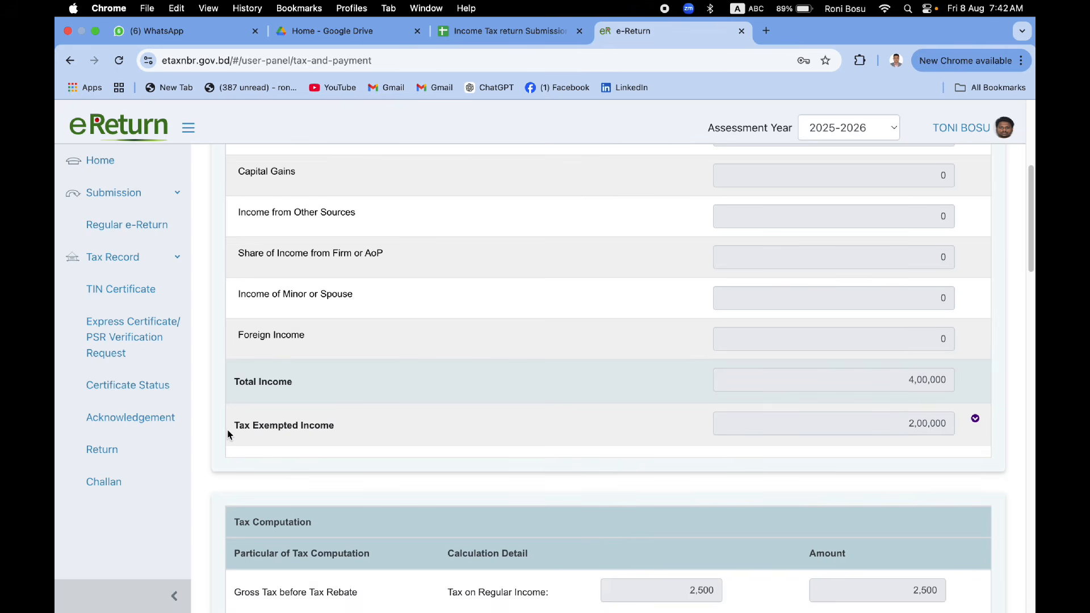
{"action": "left_click_drag", "start_coordinate": [230, 433], "coordinate": [341, 436]}
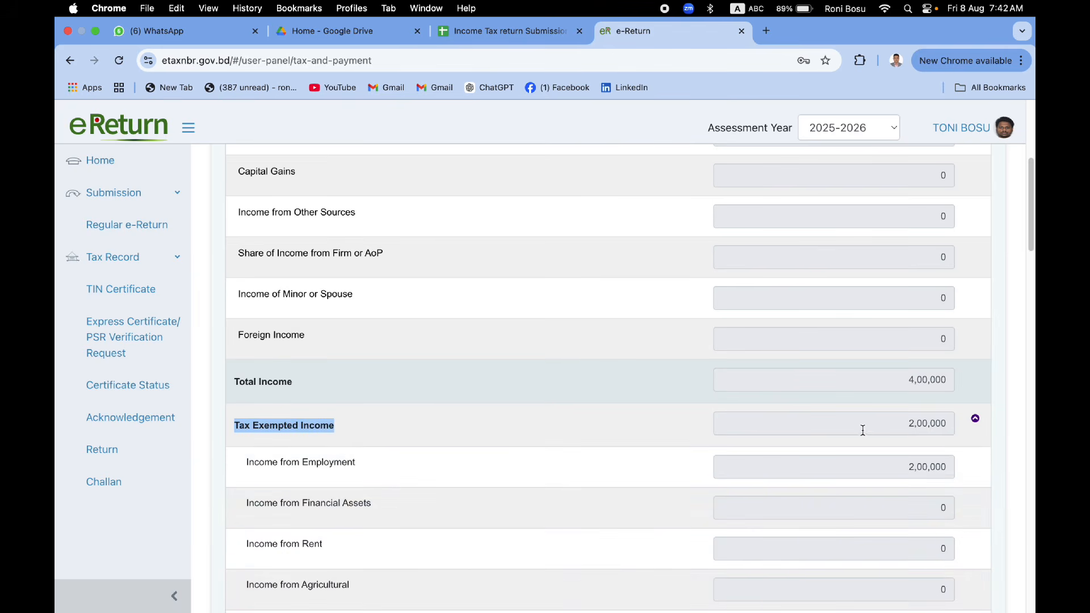
{"action": "scroll", "coordinate": [851, 429], "scroll_direction": "down", "scroll_amount": 1}
{"action": "scroll", "coordinate": [850, 429], "scroll_direction": "down", "scroll_amount": 8}
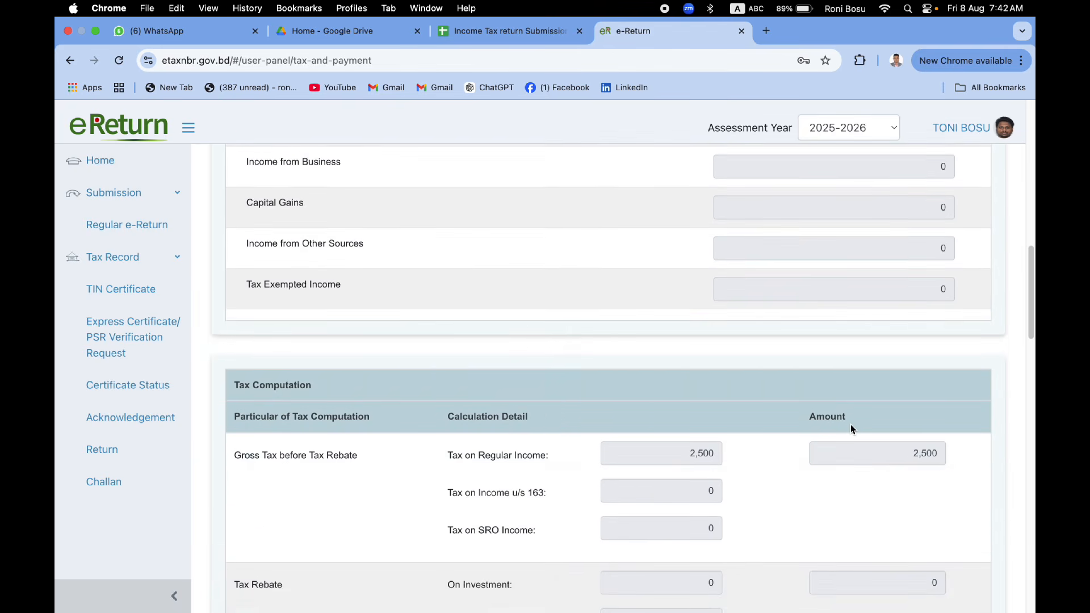
{"action": "scroll", "coordinate": [511, 436], "scroll_direction": "down", "scroll_amount": 2}
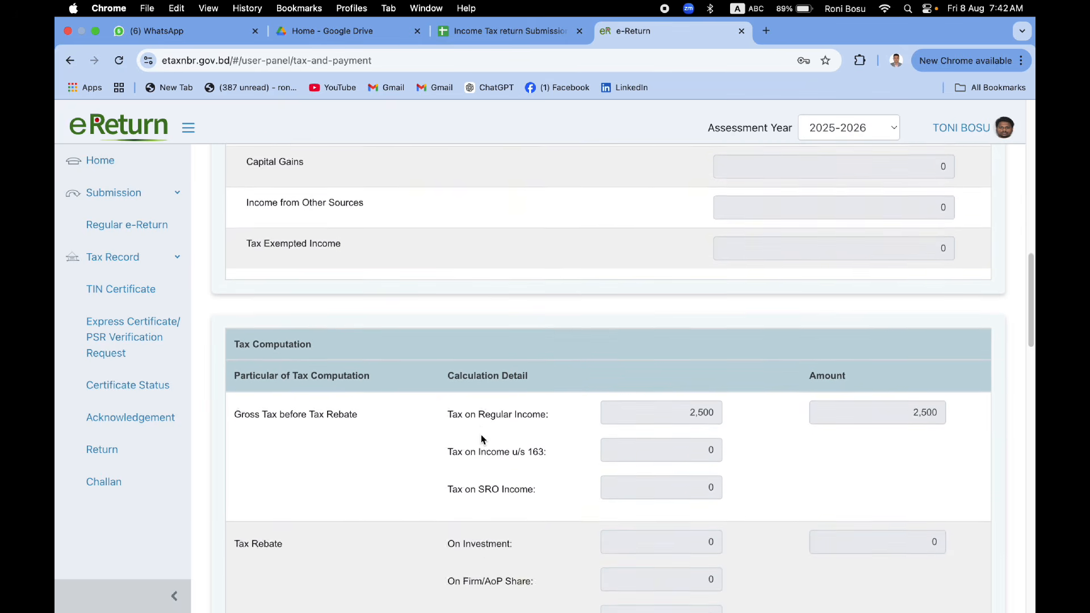
Step: Check the 2,500 tax on regular income and the 5,000 net tax after rebate
{"action": "left_click", "coordinate": [686, 390]}
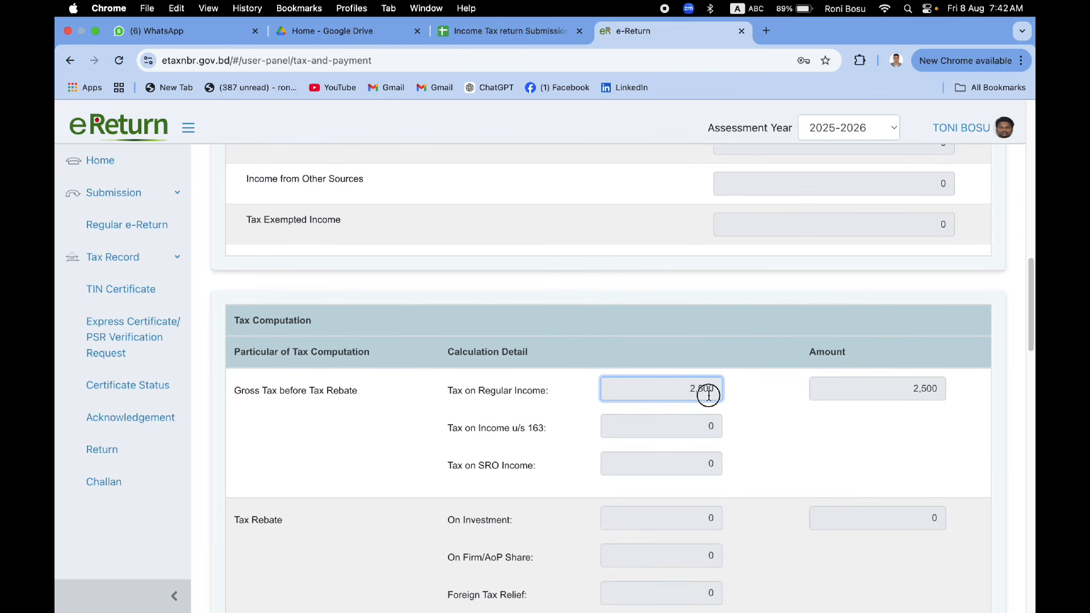
{"action": "scroll", "coordinate": [709, 411], "scroll_direction": "down", "scroll_amount": 4}
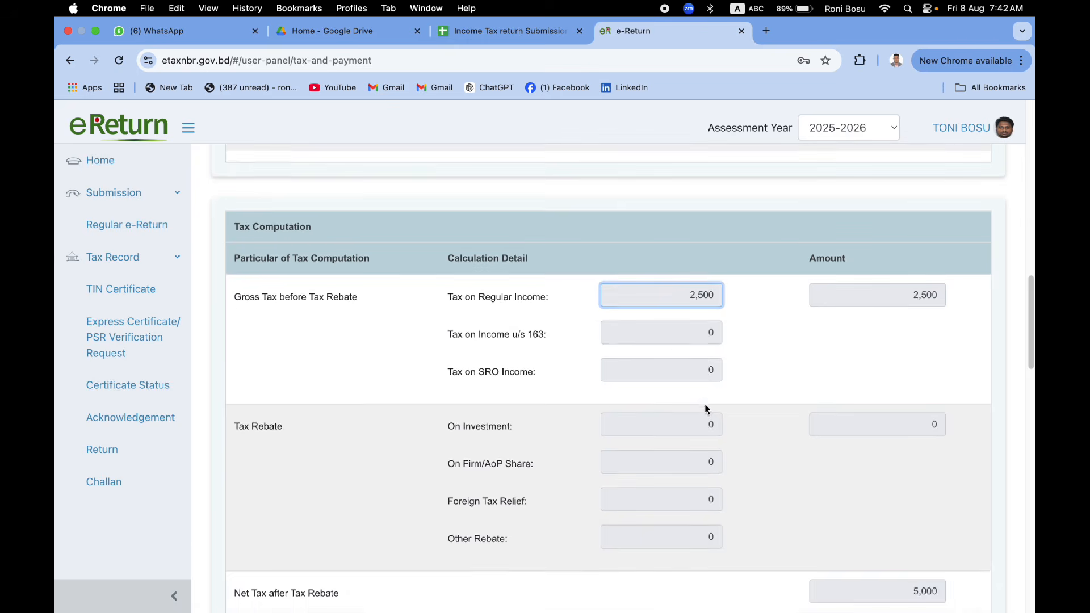
{"action": "scroll", "coordinate": [703, 407], "scroll_direction": "down", "scroll_amount": 1}
{"action": "scroll", "coordinate": [559, 402], "scroll_direction": "up", "scroll_amount": 1}
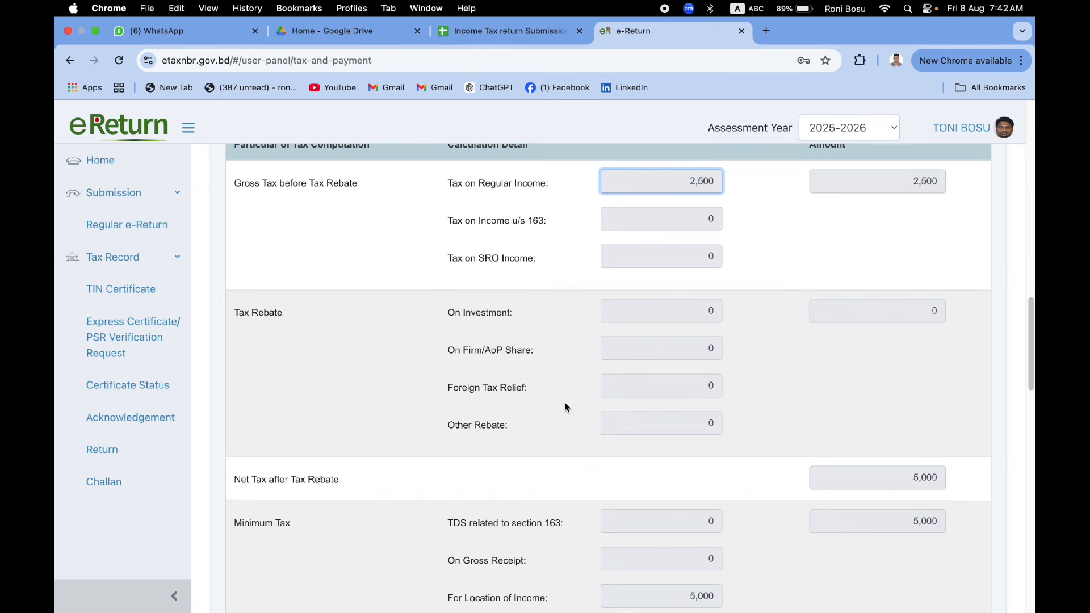
{"action": "scroll", "coordinate": [567, 407], "scroll_direction": "up", "scroll_amount": 1}
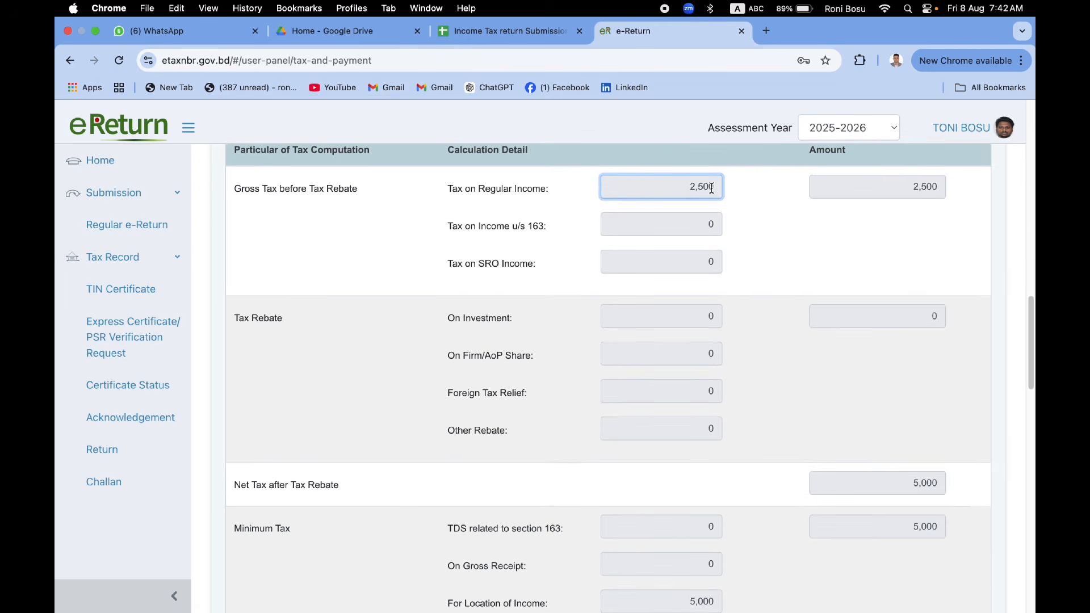
{"action": "left_click_drag", "start_coordinate": [713, 188], "coordinate": [688, 186]}
{"action": "left_click_drag", "start_coordinate": [241, 487], "coordinate": [326, 487]}
{"action": "left_click_drag", "start_coordinate": [892, 482], "coordinate": [938, 483]}
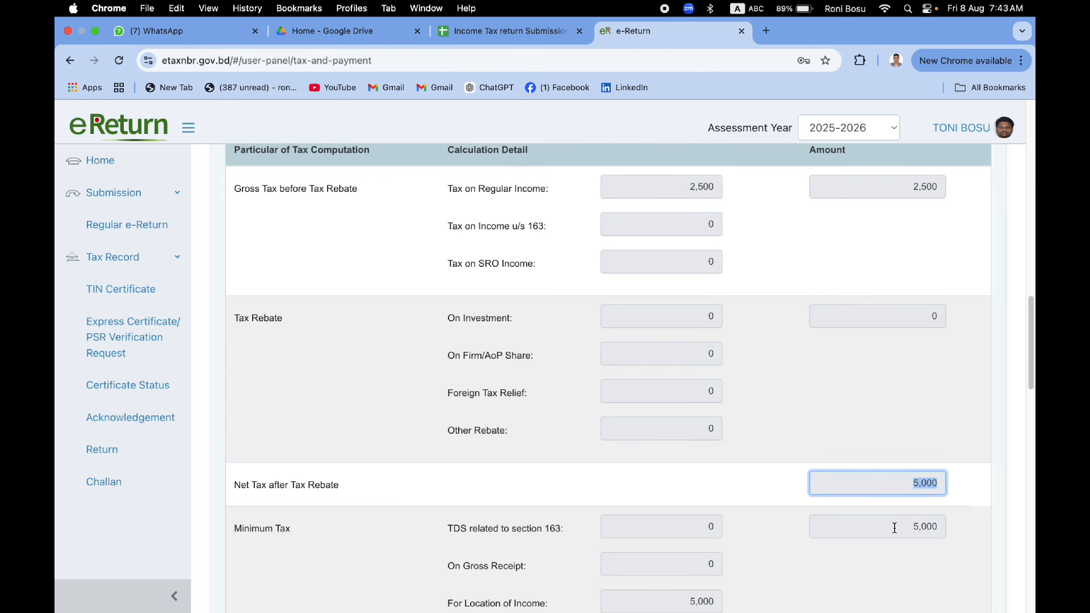
{"action": "left_click", "coordinate": [896, 488]}
Step: Save the tax computation with 5,000 total payable
{"action": "scroll", "coordinate": [896, 530], "scroll_direction": "down", "scroll_amount": 5}
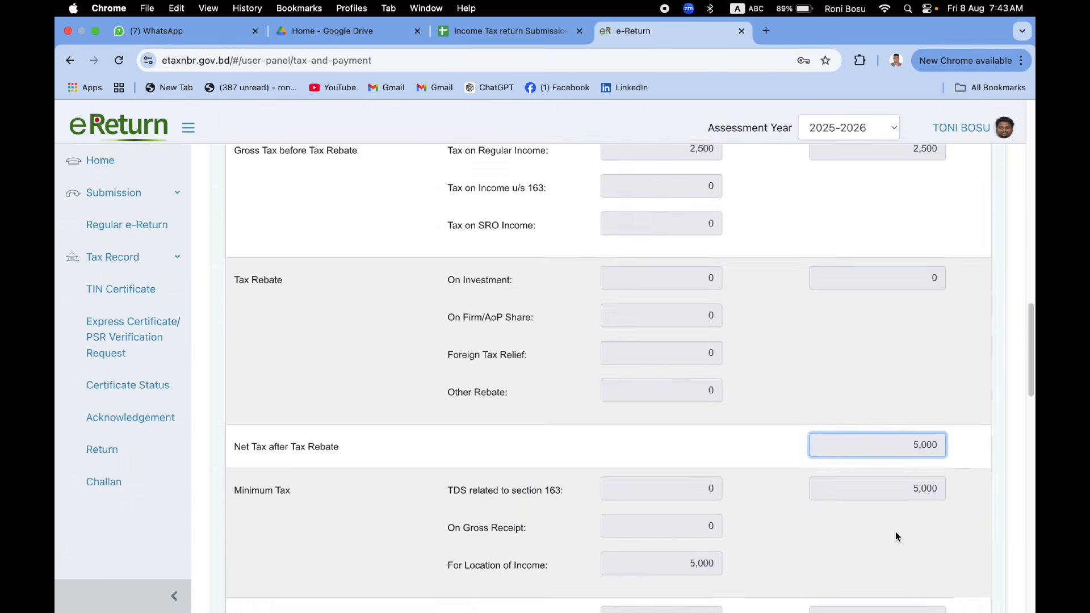
{"action": "scroll", "coordinate": [896, 534], "scroll_direction": "down", "scroll_amount": 1}
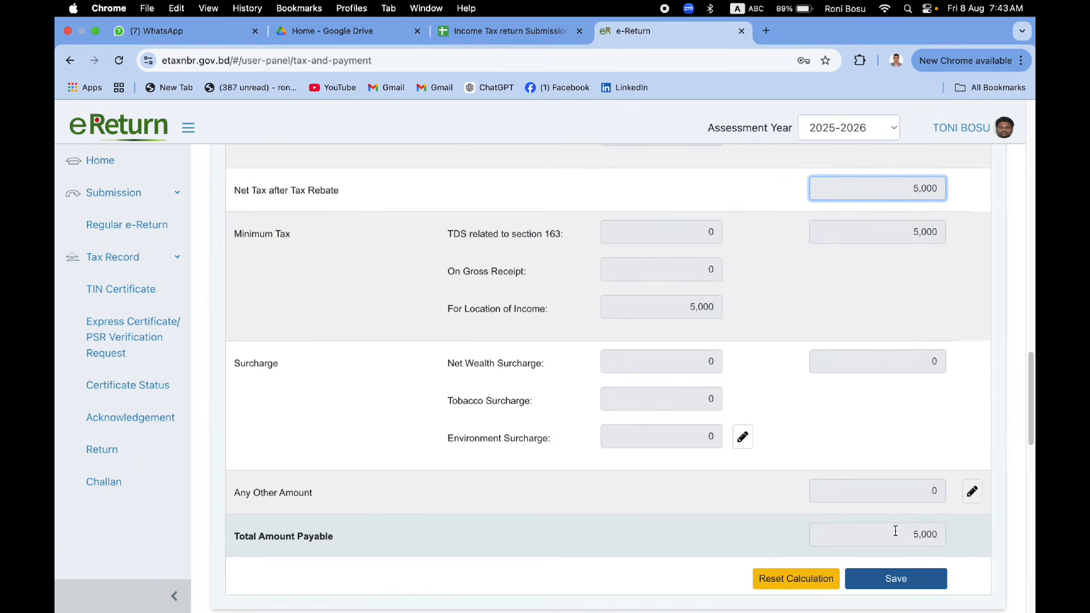
{"action": "scroll", "coordinate": [731, 488], "scroll_direction": "down", "scroll_amount": 1}
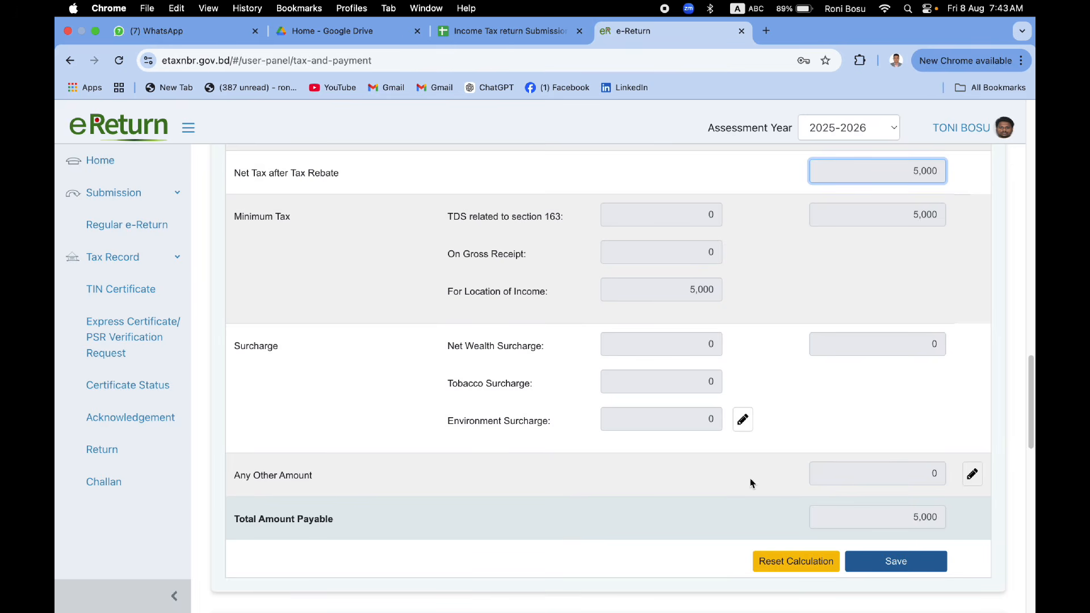
{"action": "left_click", "coordinate": [889, 566]}
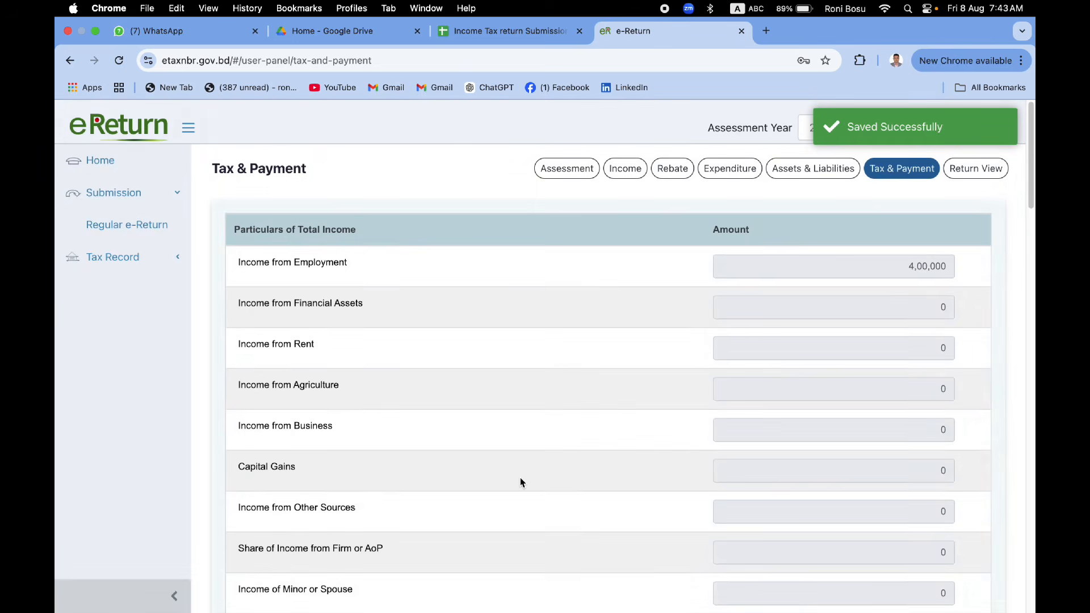
Step: After the Saved Successfully message, go to Update Tax Payment Status in the eReturn Ledger
{"action": "scroll", "coordinate": [520, 477], "scroll_direction": "down", "scroll_amount": 10}
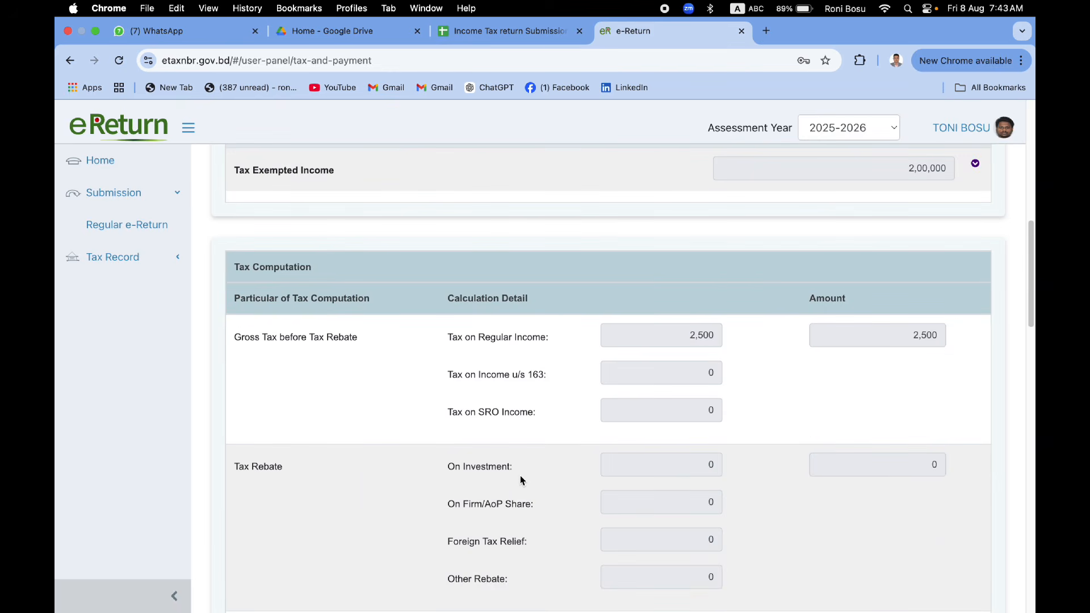
{"action": "scroll", "coordinate": [521, 480], "scroll_direction": "down", "scroll_amount": 11}
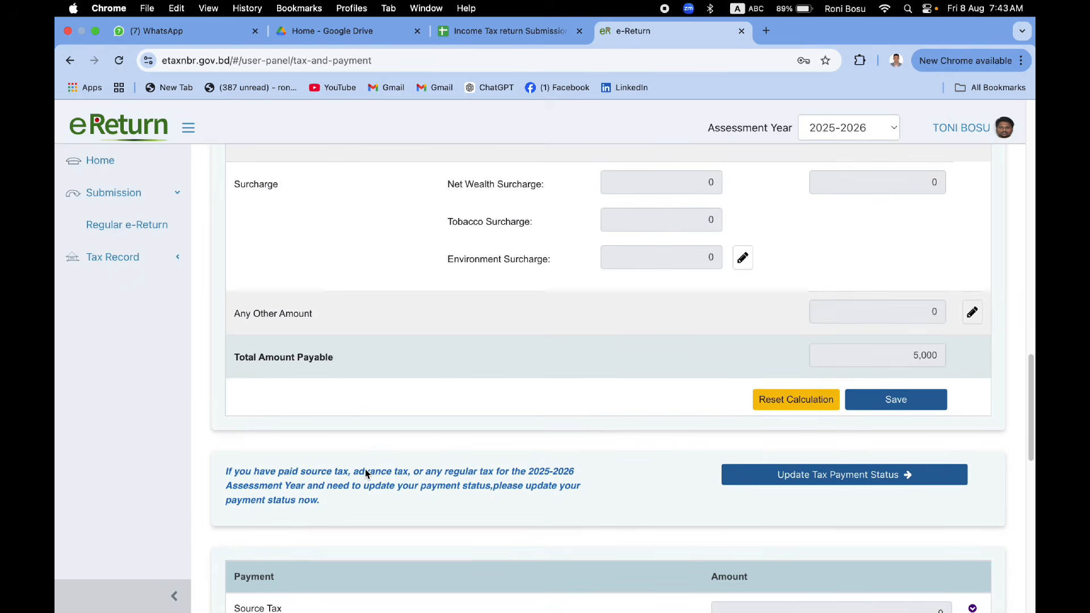
{"action": "scroll", "coordinate": [366, 473], "scroll_direction": "down", "scroll_amount": 2}
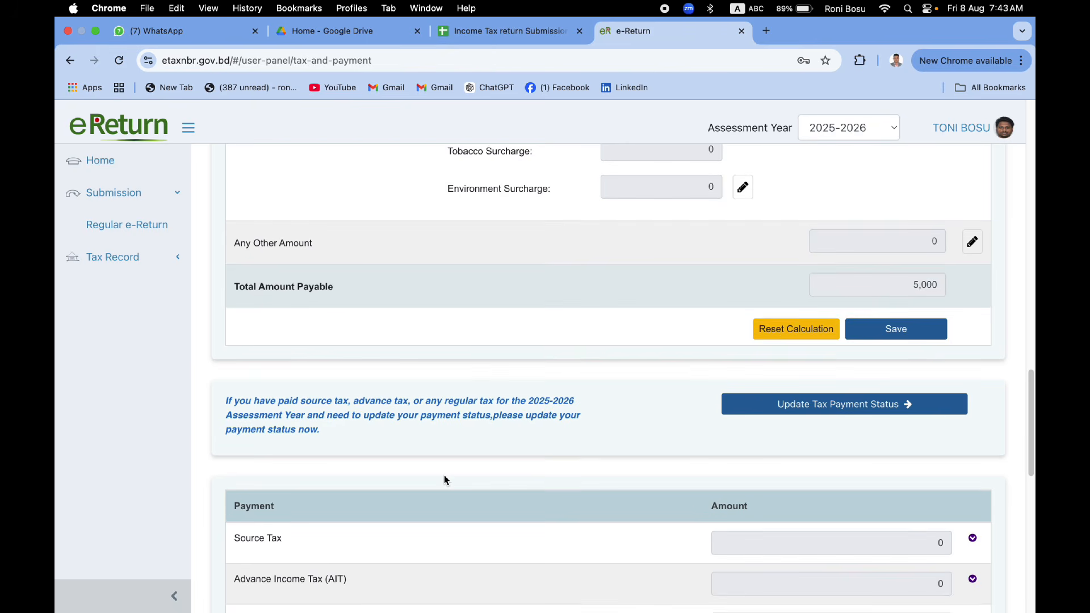
{"action": "scroll", "coordinate": [445, 479], "scroll_direction": "down", "scroll_amount": 1}
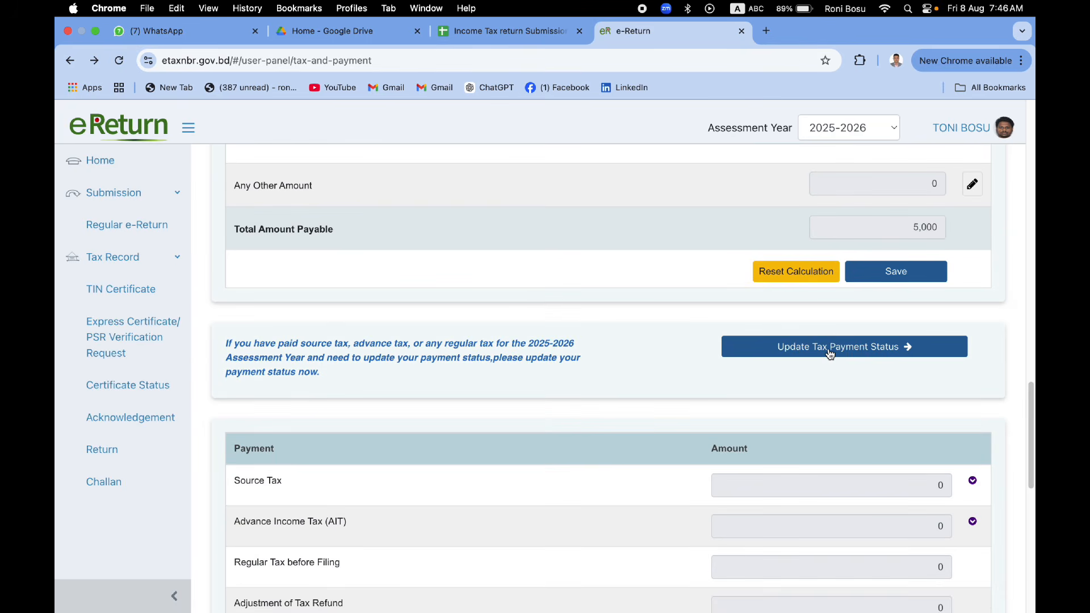
{"action": "left_click", "coordinate": [828, 351]}
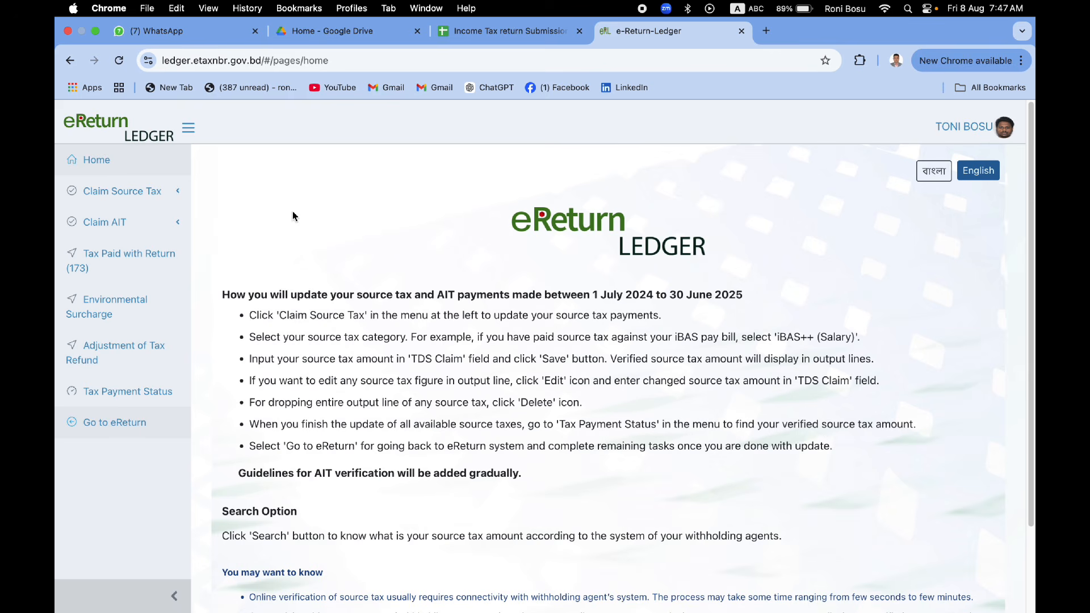
Step: Expand Claim AIT and view the AIT on Car claim page
{"action": "left_click", "coordinate": [130, 227]}
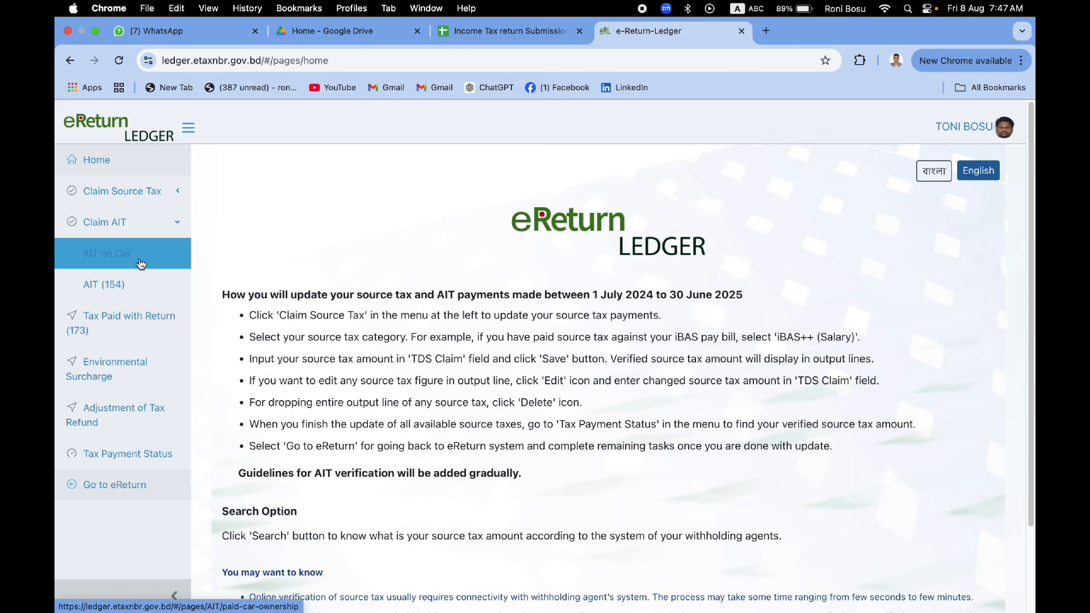
{"action": "left_click", "coordinate": [141, 262]}
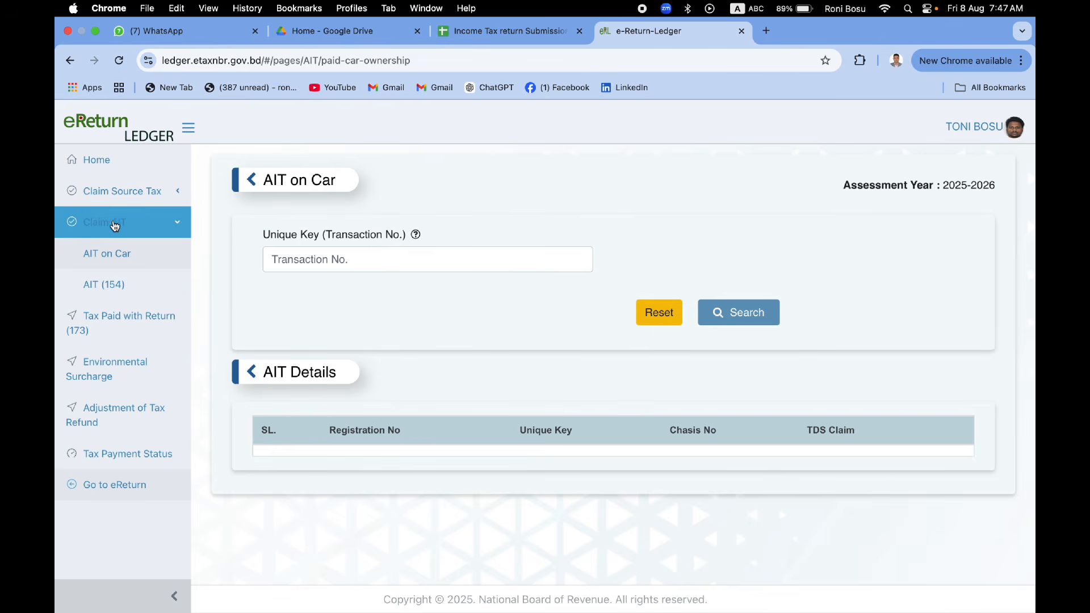
{"action": "double_click", "coordinate": [110, 189]}
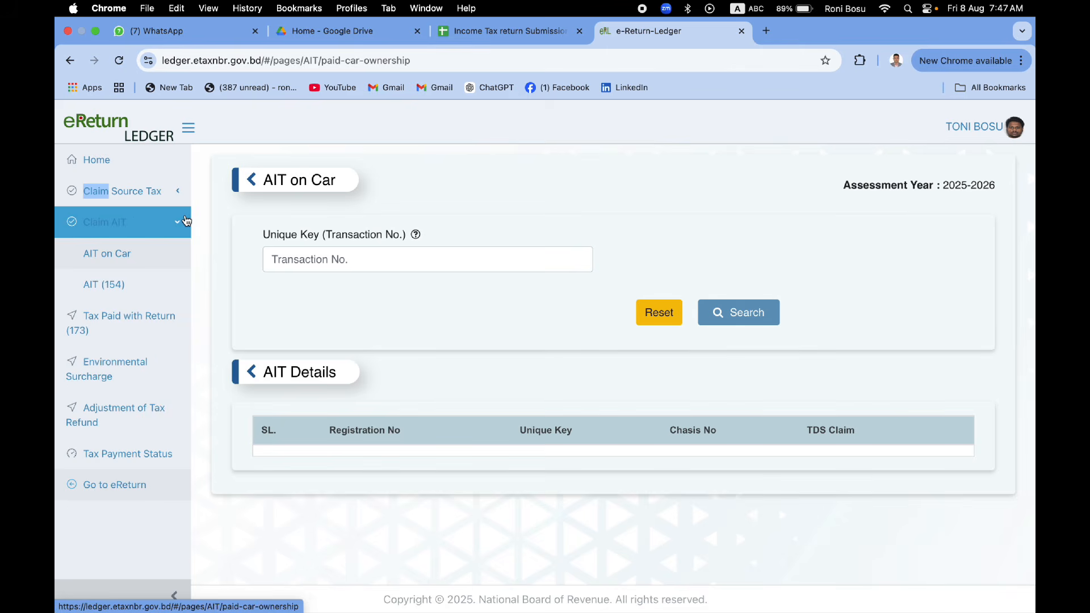
Step: Show the 2025-2026 Tax Payment Status summary with all payment lines at 0
{"action": "left_click", "coordinate": [177, 194]}
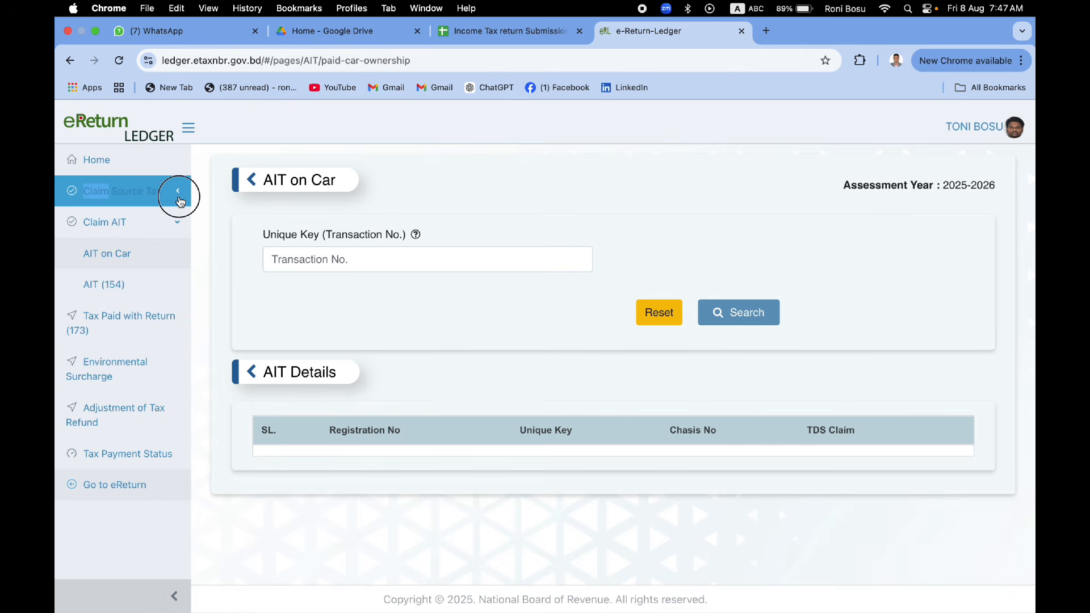
{"action": "left_click", "coordinate": [128, 200]}
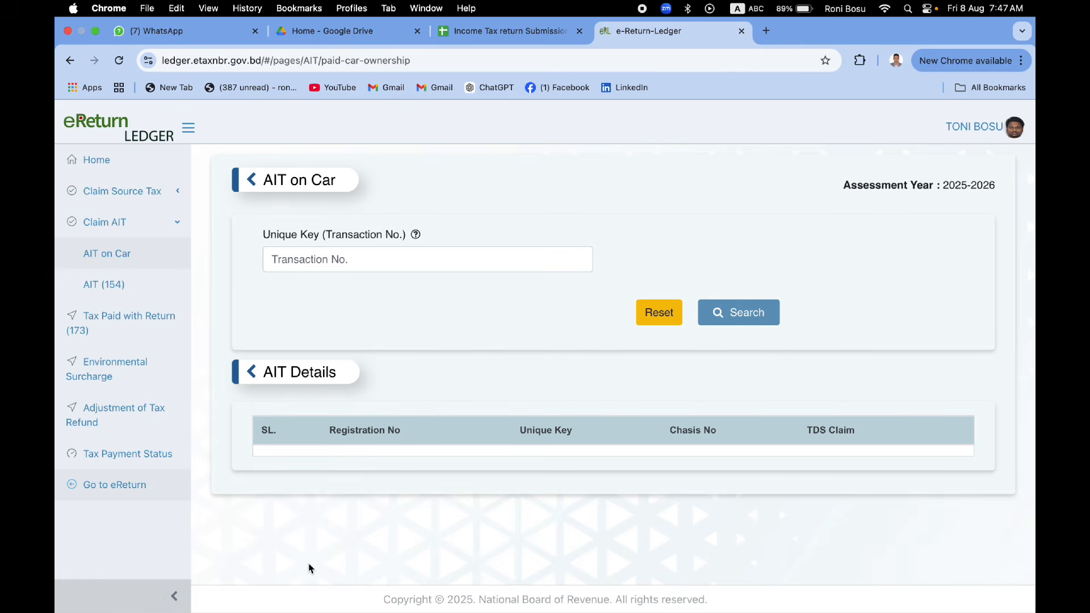
{"action": "left_click", "coordinate": [135, 453]}
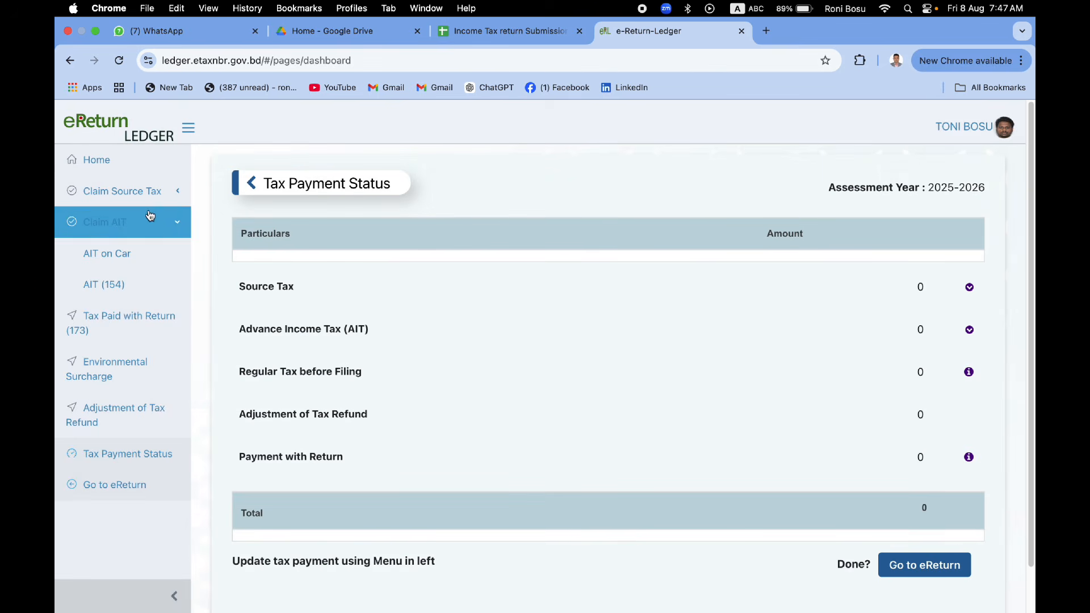
Step: View the empty Bank/FI Interest/Profit TDS form, then the Sanchayapatra source tax page
{"action": "left_click", "coordinate": [138, 206]}
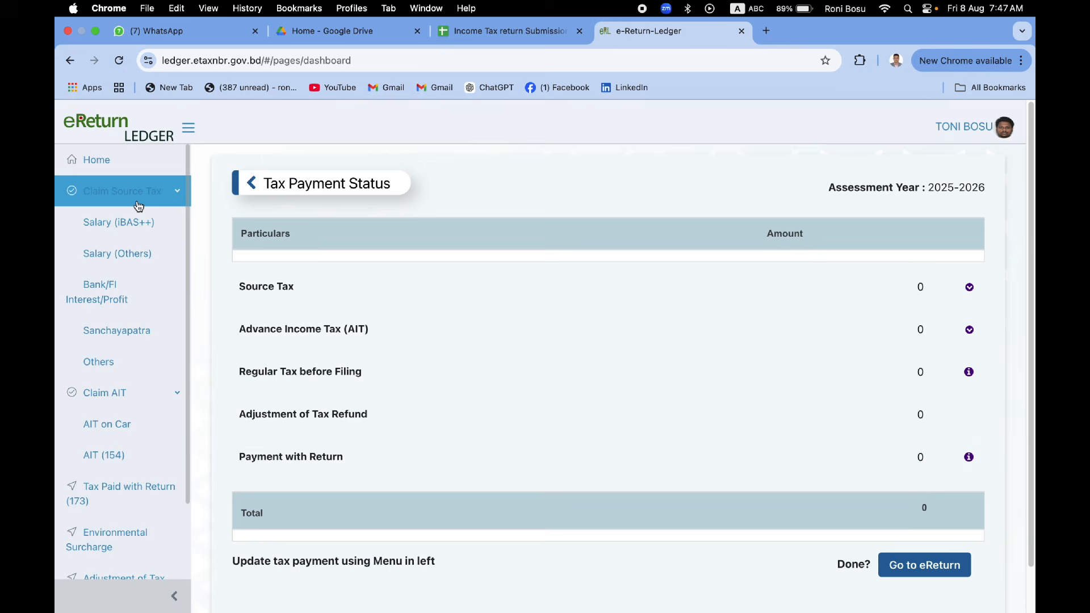
{"action": "left_click", "coordinate": [135, 296]}
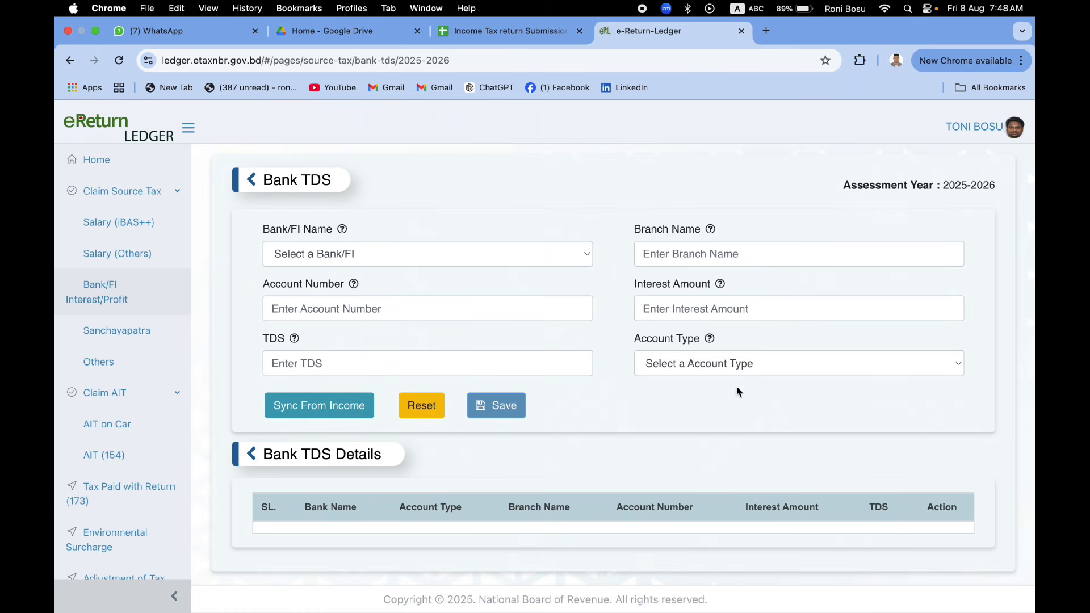
{"action": "left_click", "coordinate": [133, 340]}
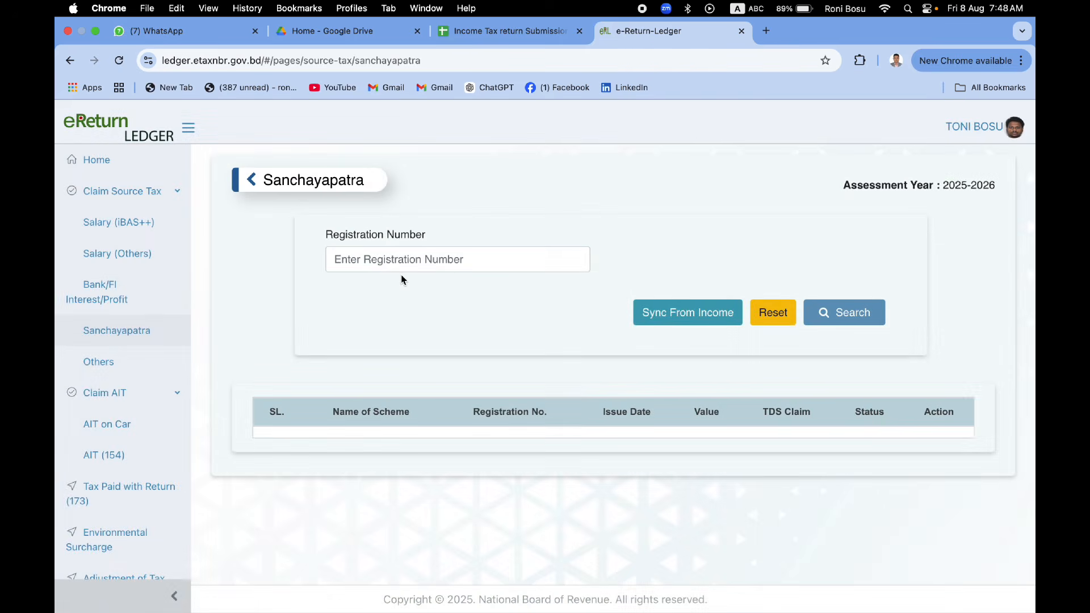